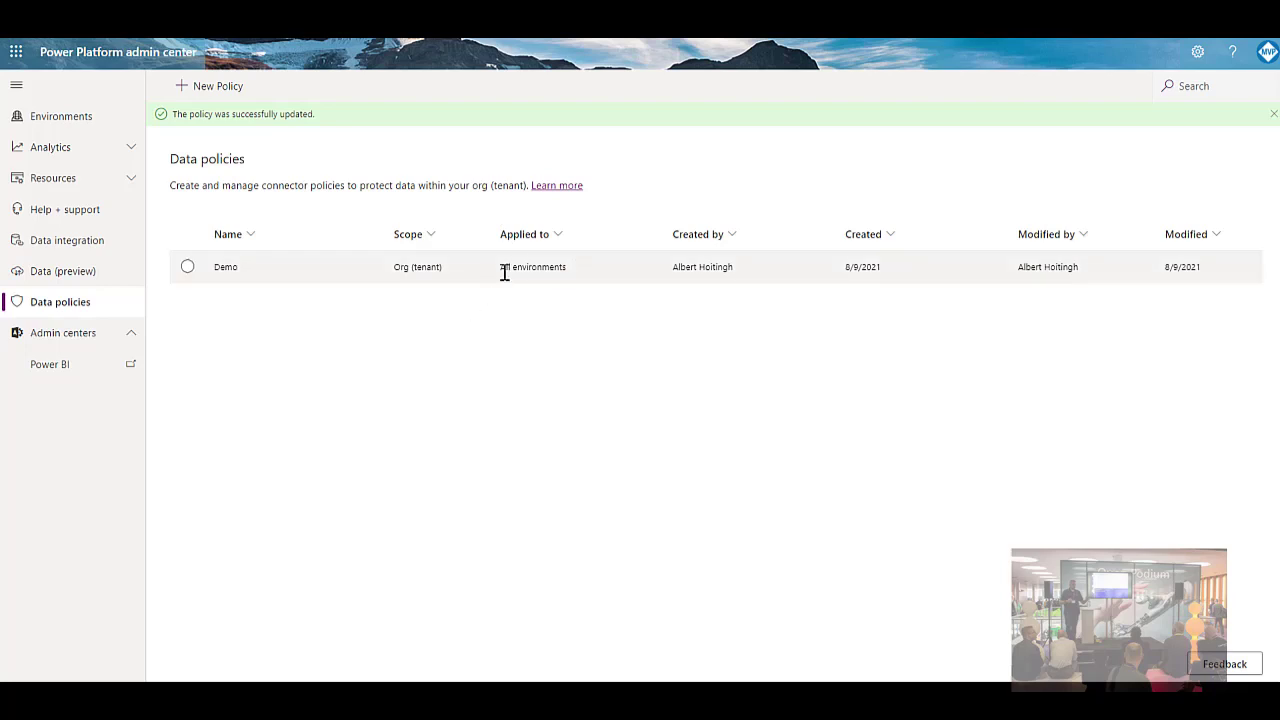
Open the Demo data policy for editing and review its Business and Non-business prebuilt connectors.
click(224, 267)
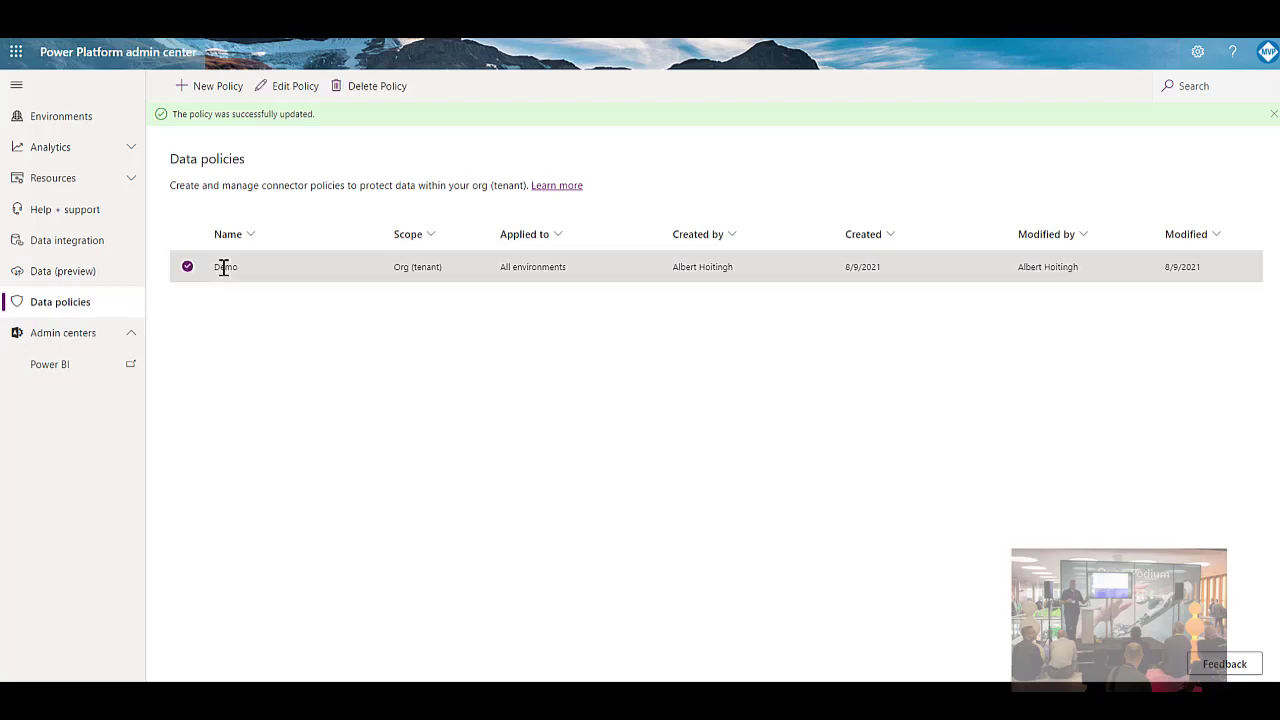
click(295, 90)
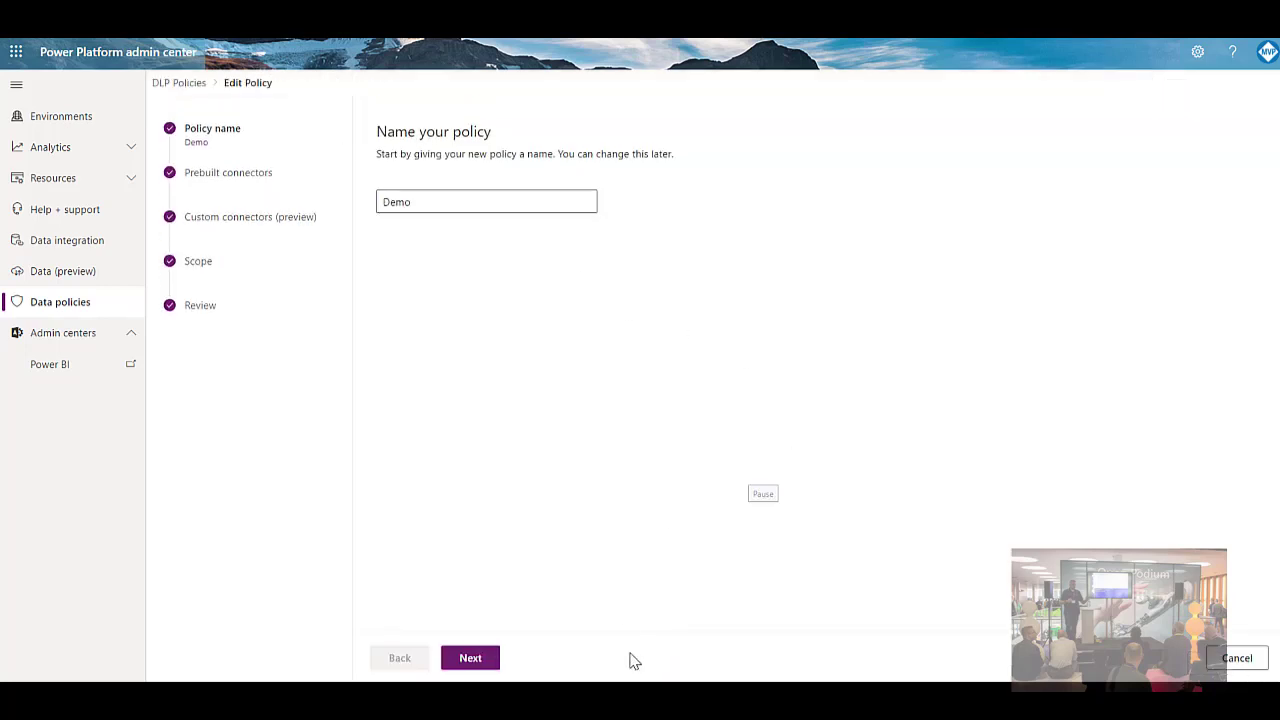
click(467, 664)
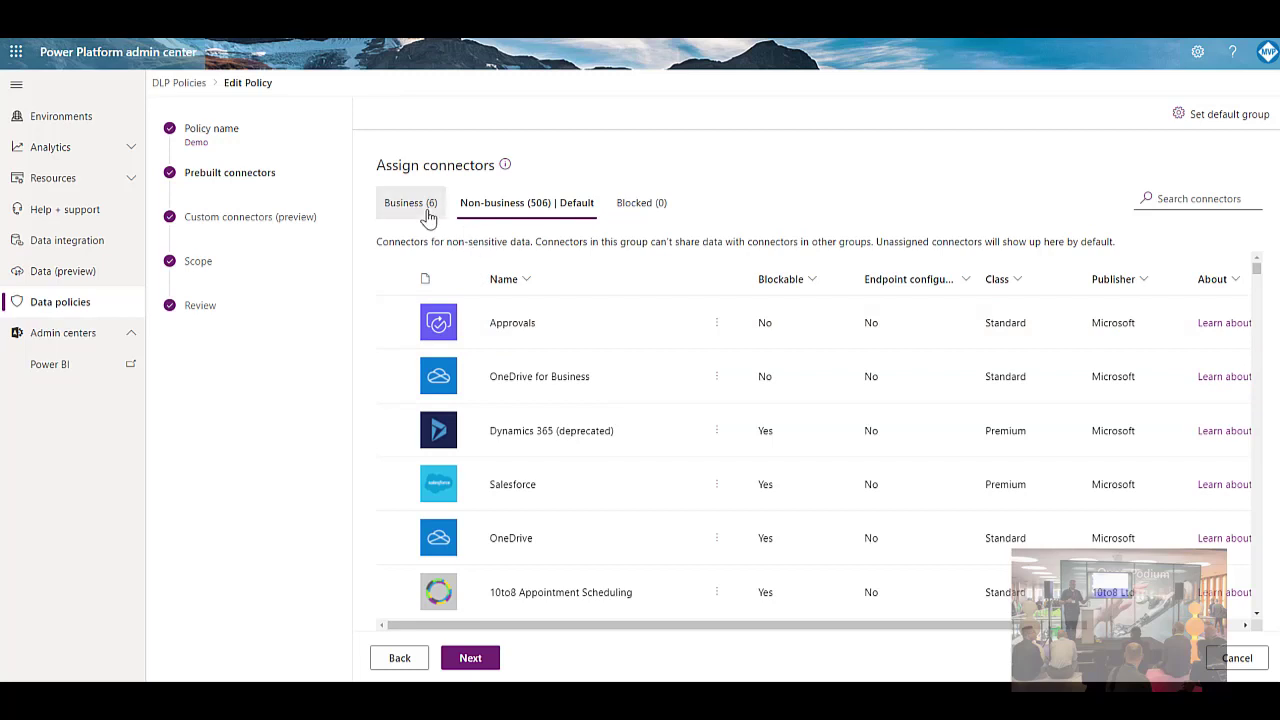
click(428, 212)
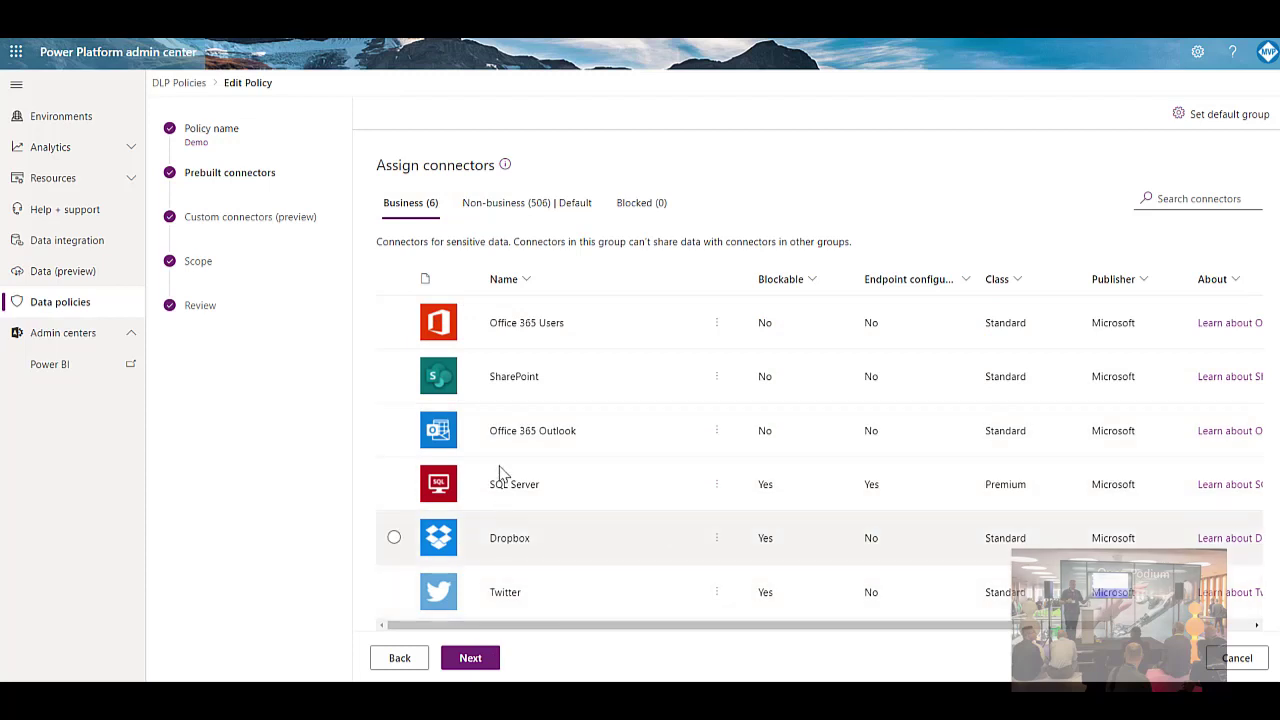
click(490, 203)
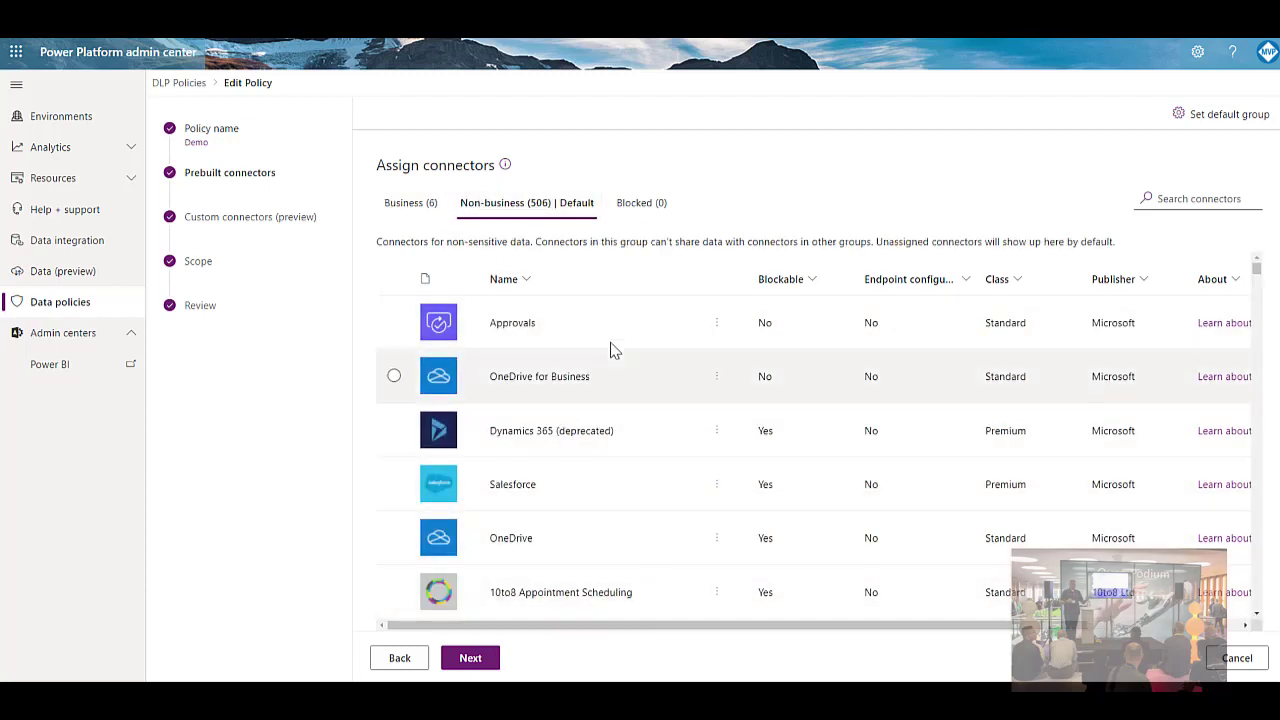
click(411, 203)
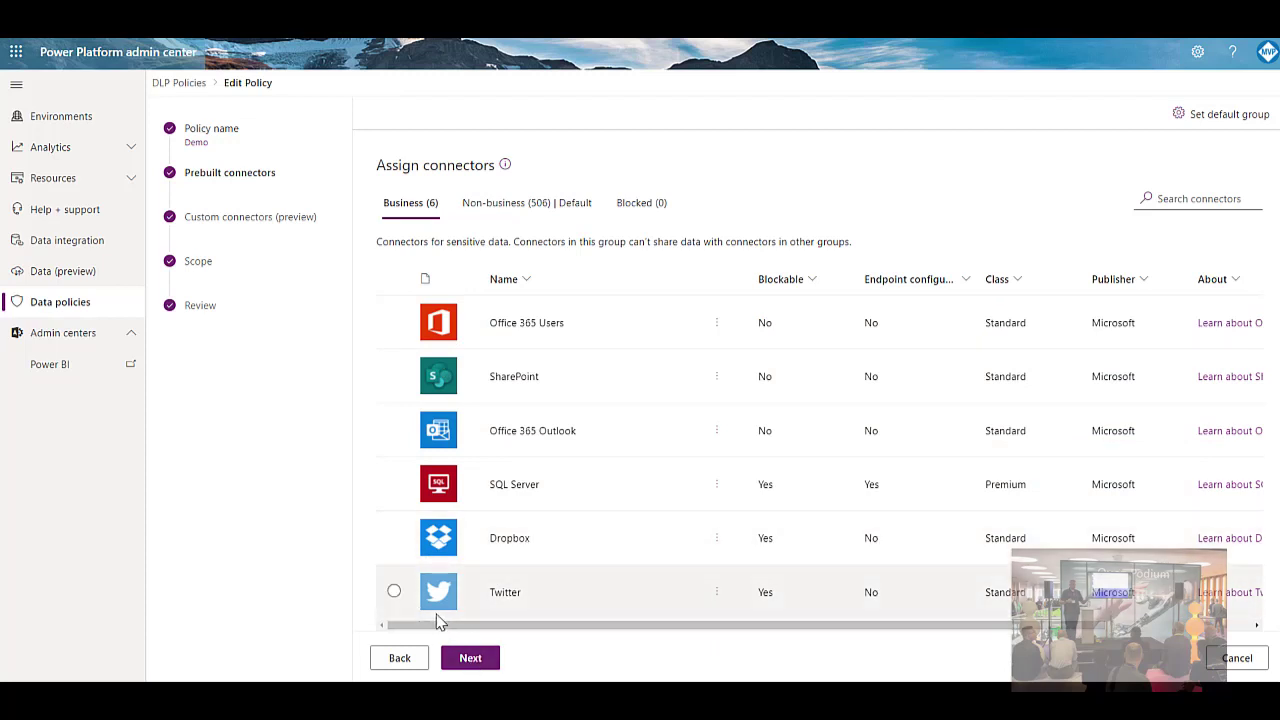
View which actions the Twitter connector allows in the policy, and leave them without saving.
click(716, 594)
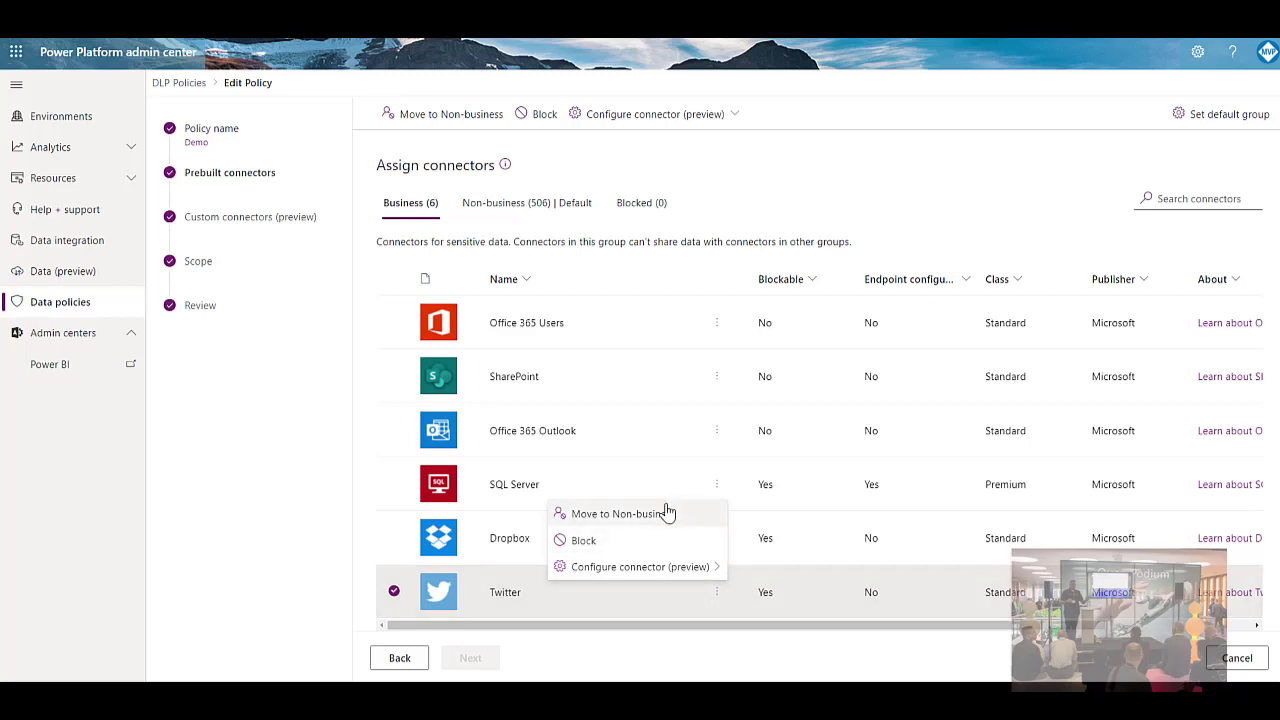
mouse_move(577, 569)
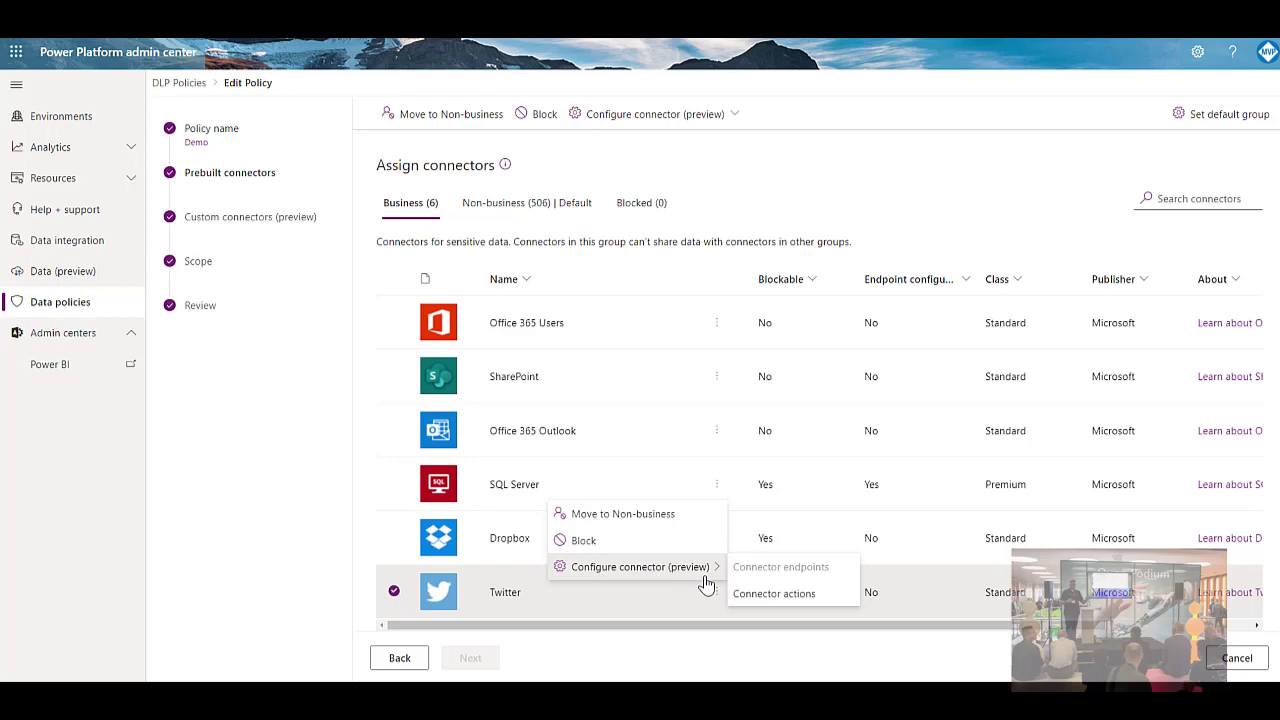
click(762, 598)
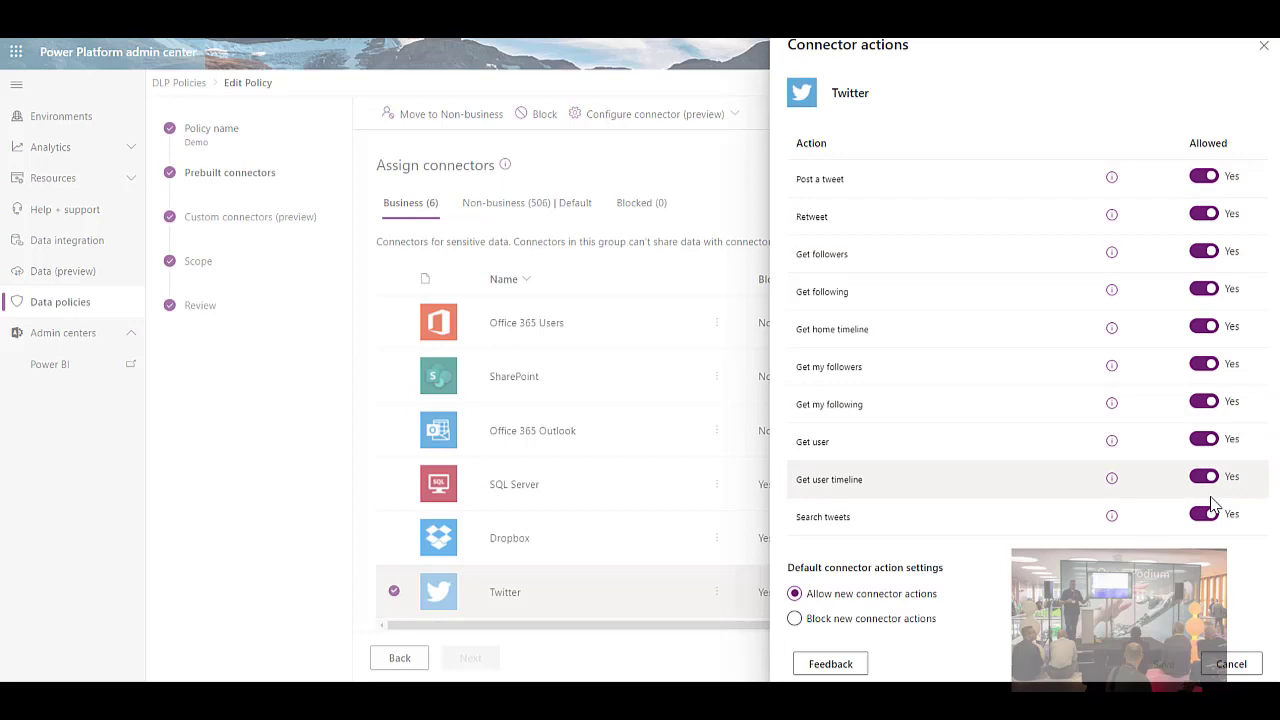
click(1229, 669)
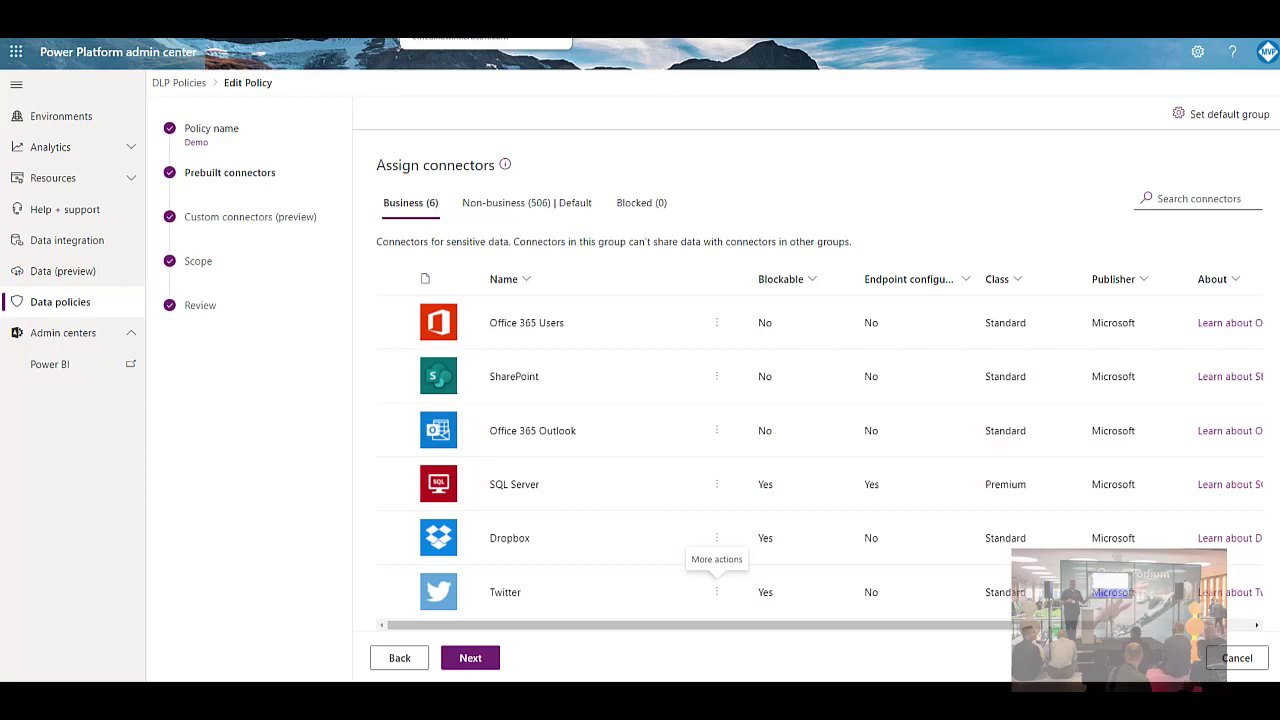
Switch to the Restrict Twitter flow in Power Automate, inspect its trigger and actions, and save it.
click(485, 37)
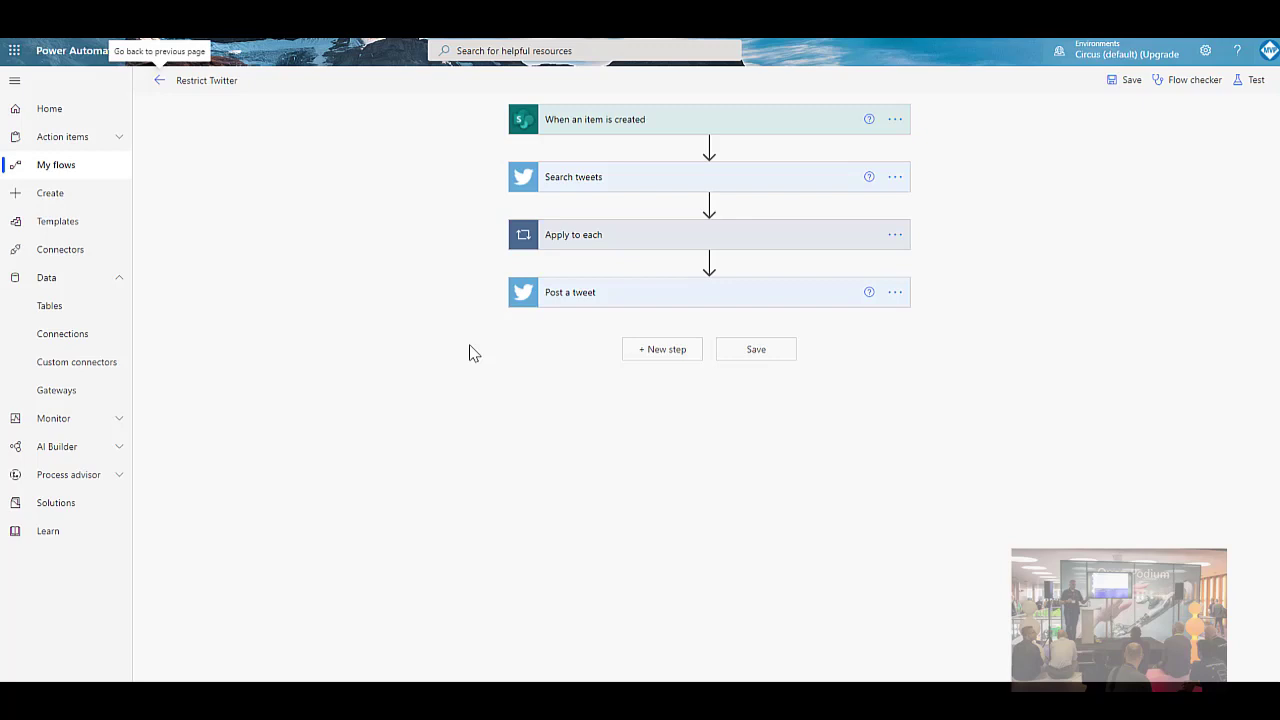
click(591, 122)
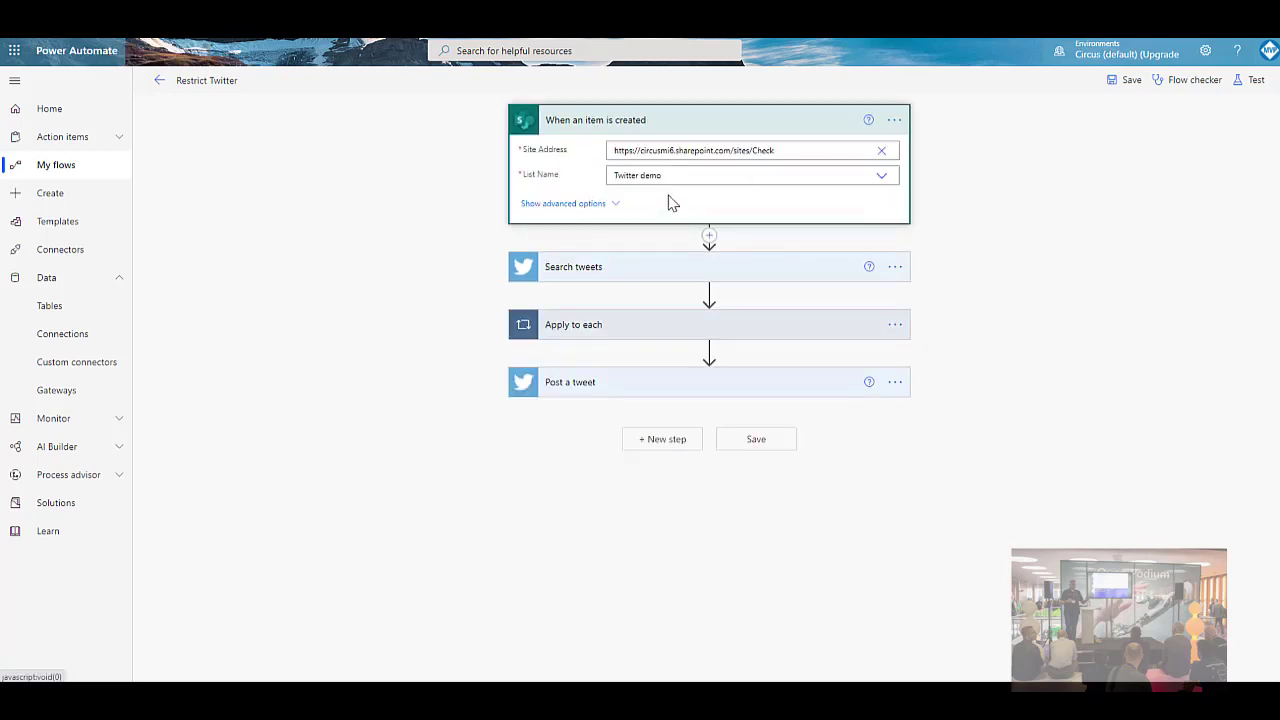
click(617, 122)
click(560, 178)
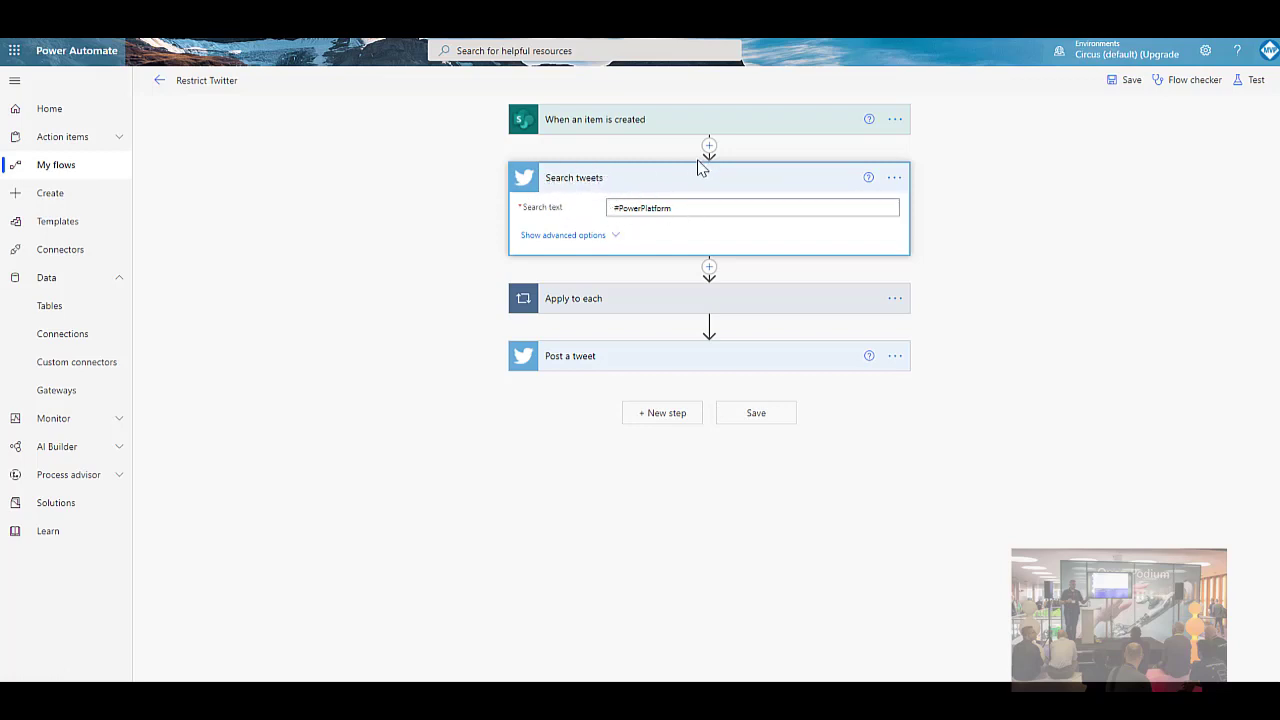
click(562, 303)
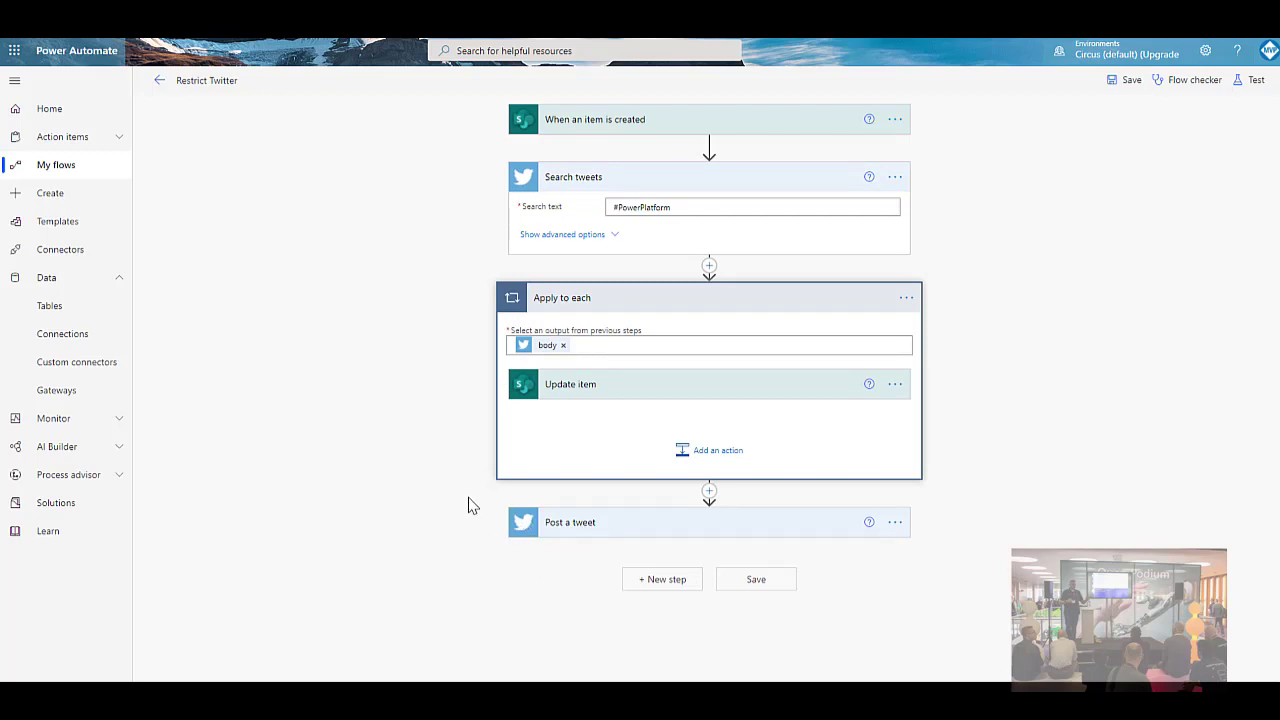
click(565, 523)
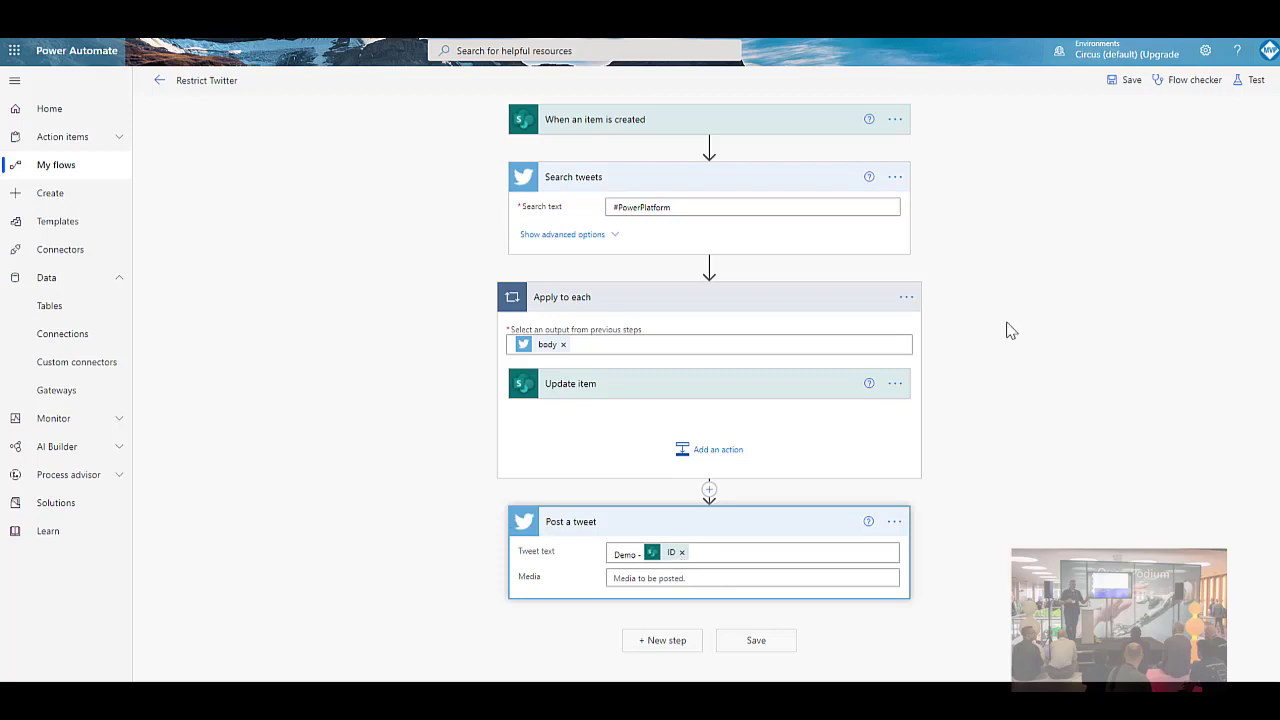
click(1120, 84)
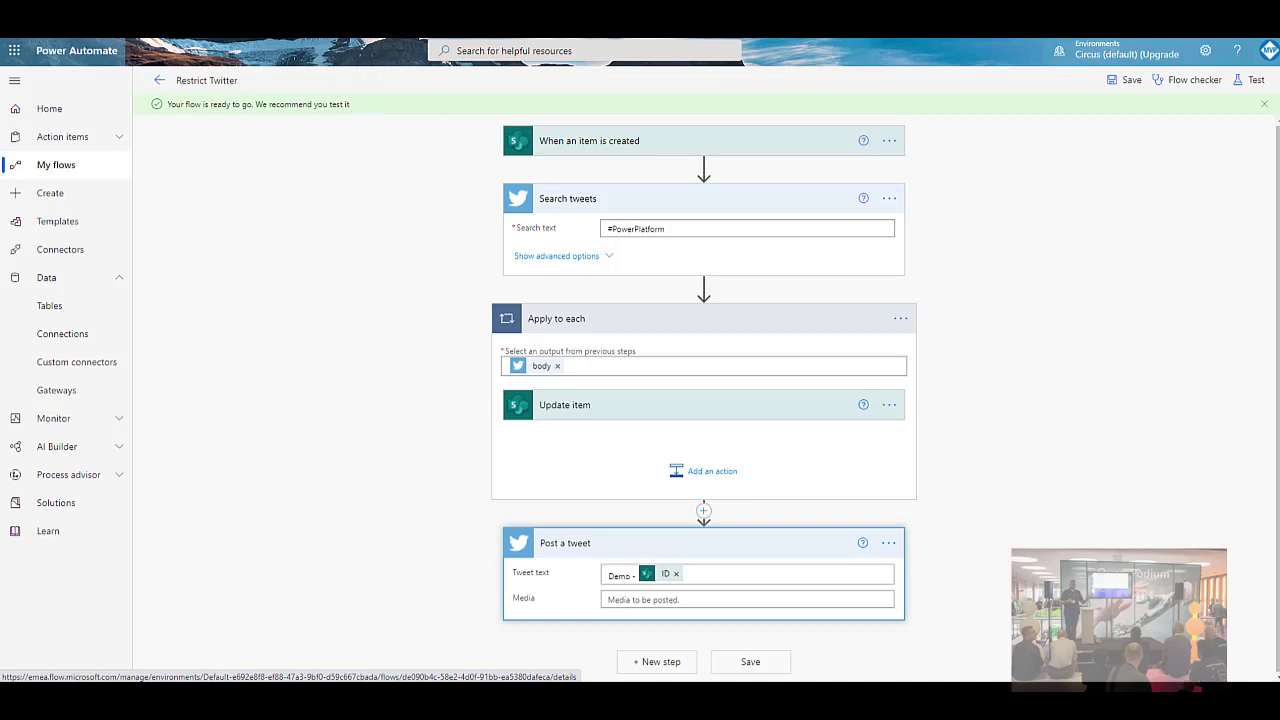
Switch back to the Power Platform admin center and disallow the Twitter connector's Post a tweet, Retweet and Search tweets actions.
key(ctrl+Tab)
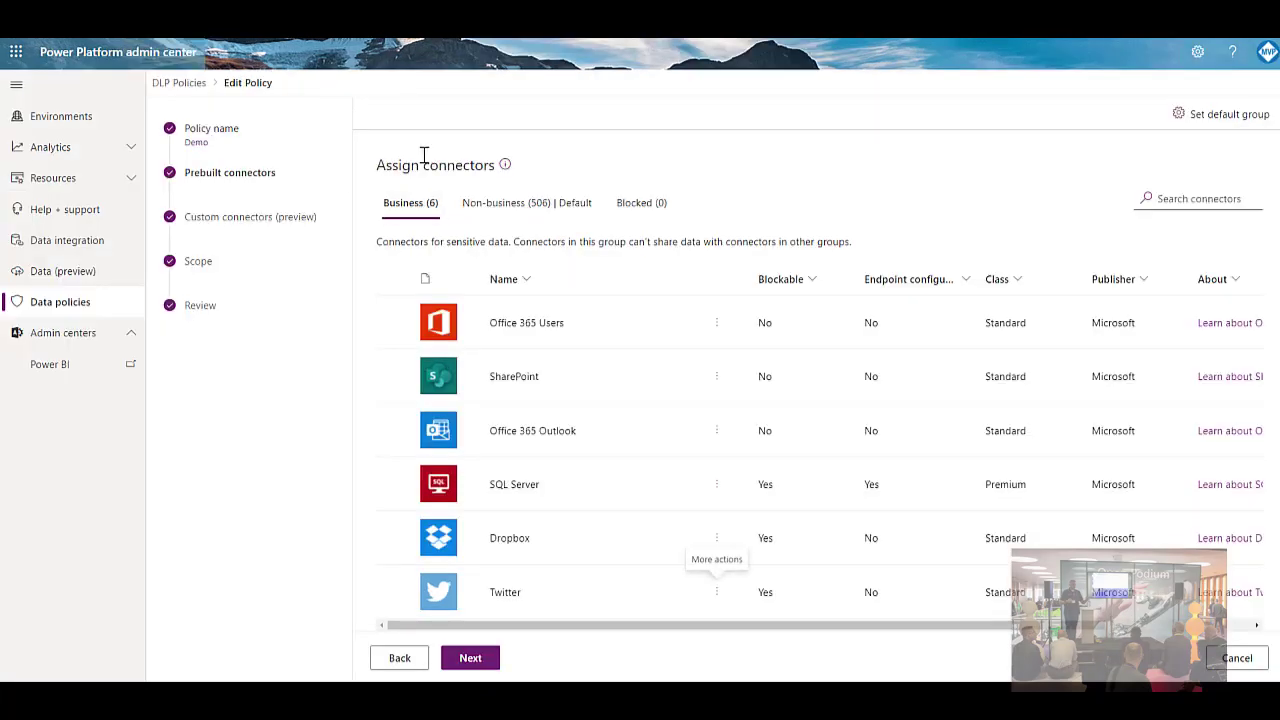
click(716, 593)
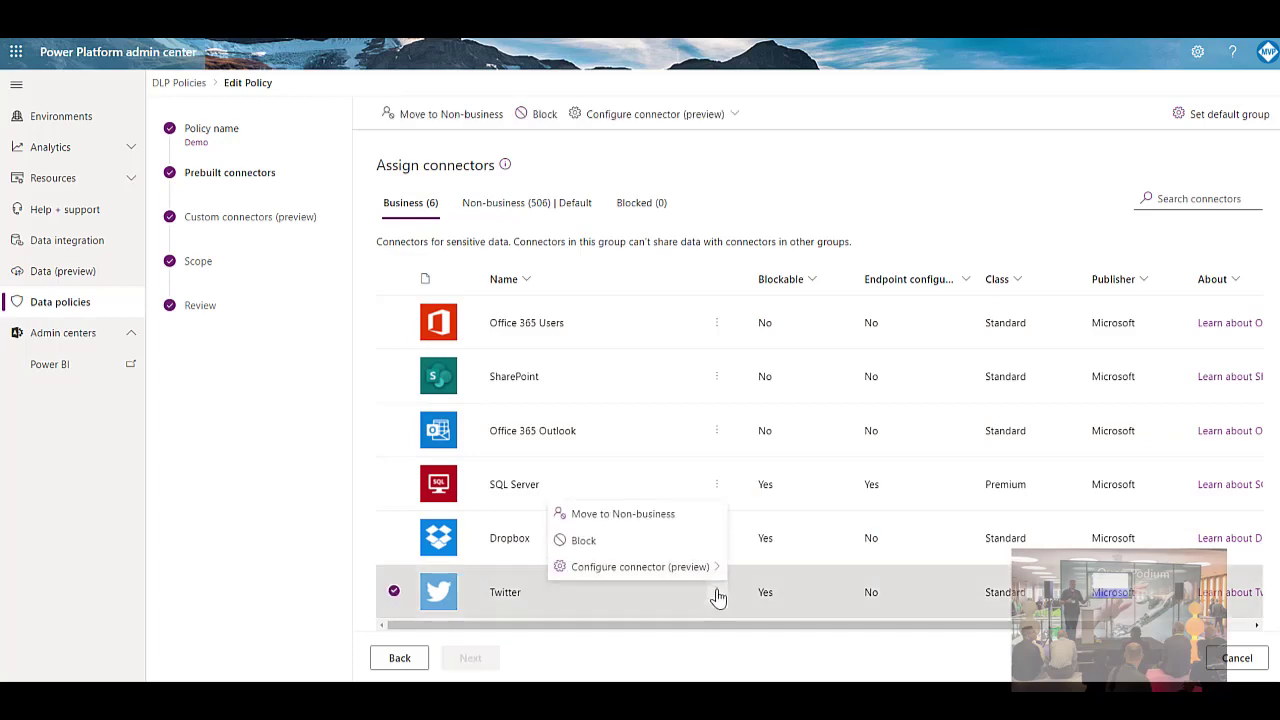
mouse_move(686, 568)
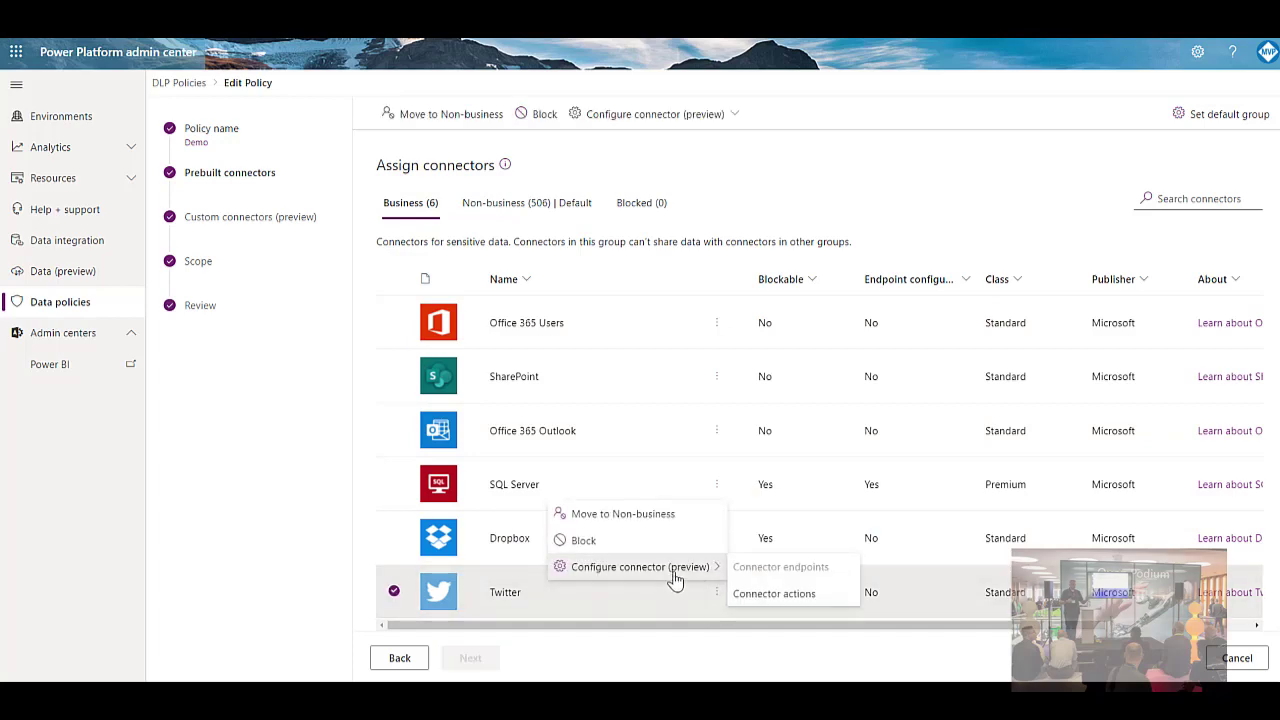
click(762, 594)
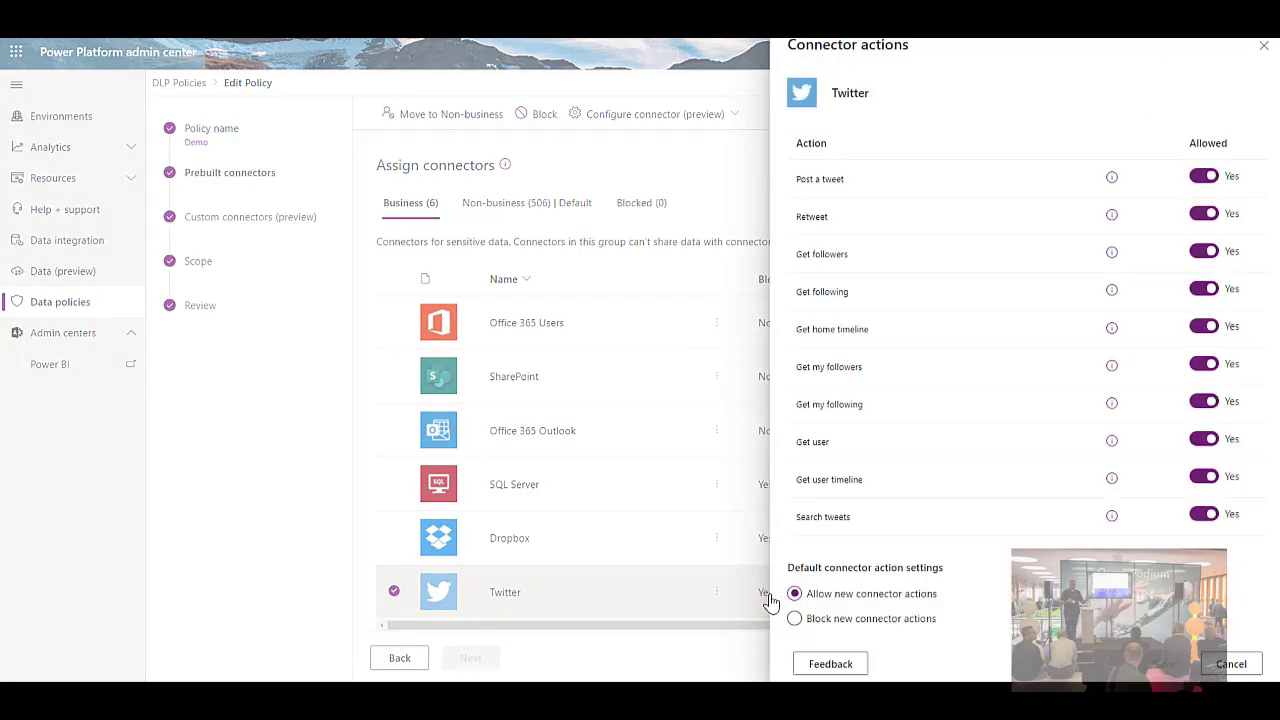
click(1200, 178)
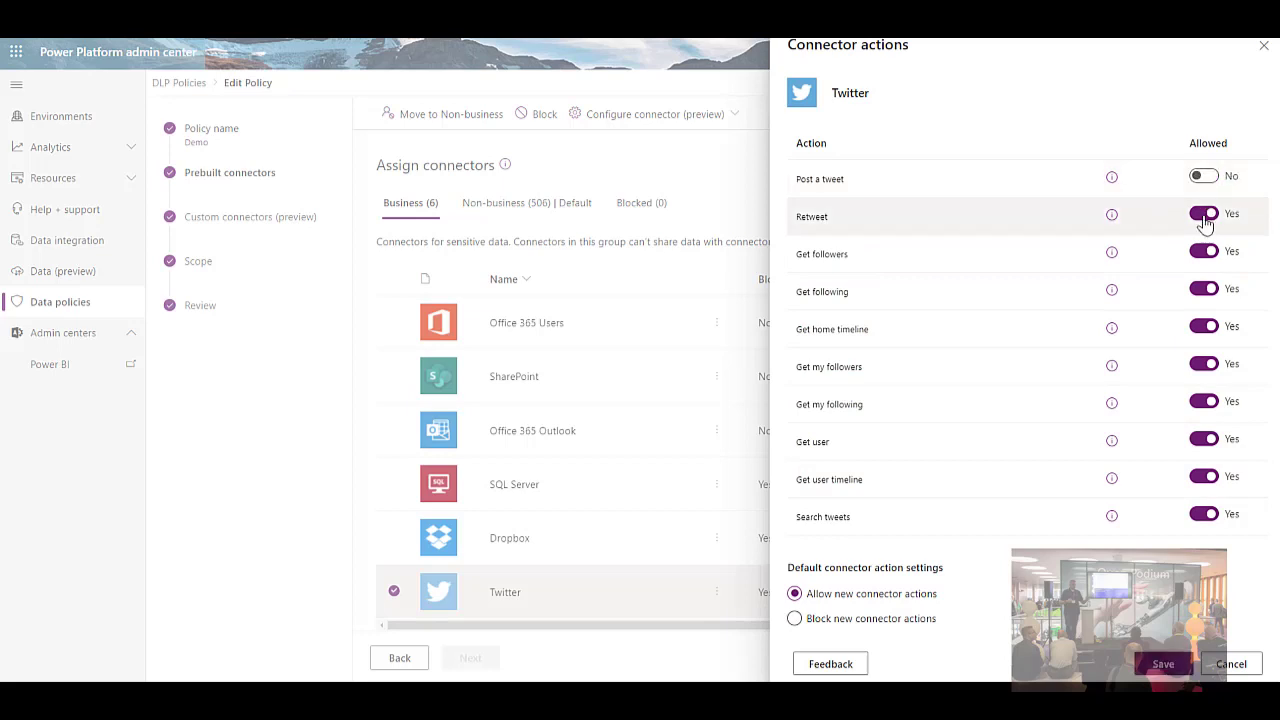
click(1205, 214)
click(1207, 517)
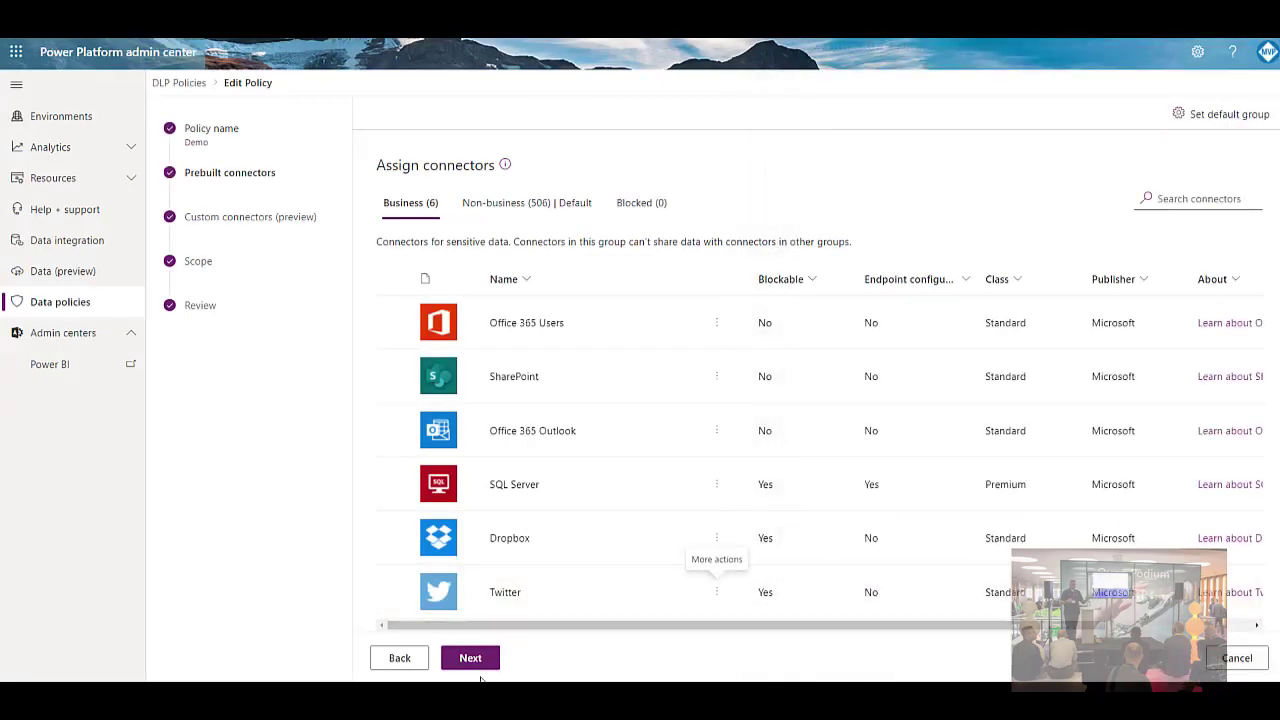
Proceed through the remaining policy pages, keeping all environments in scope, and update the Demo policy.
click(472, 664)
click(470, 659)
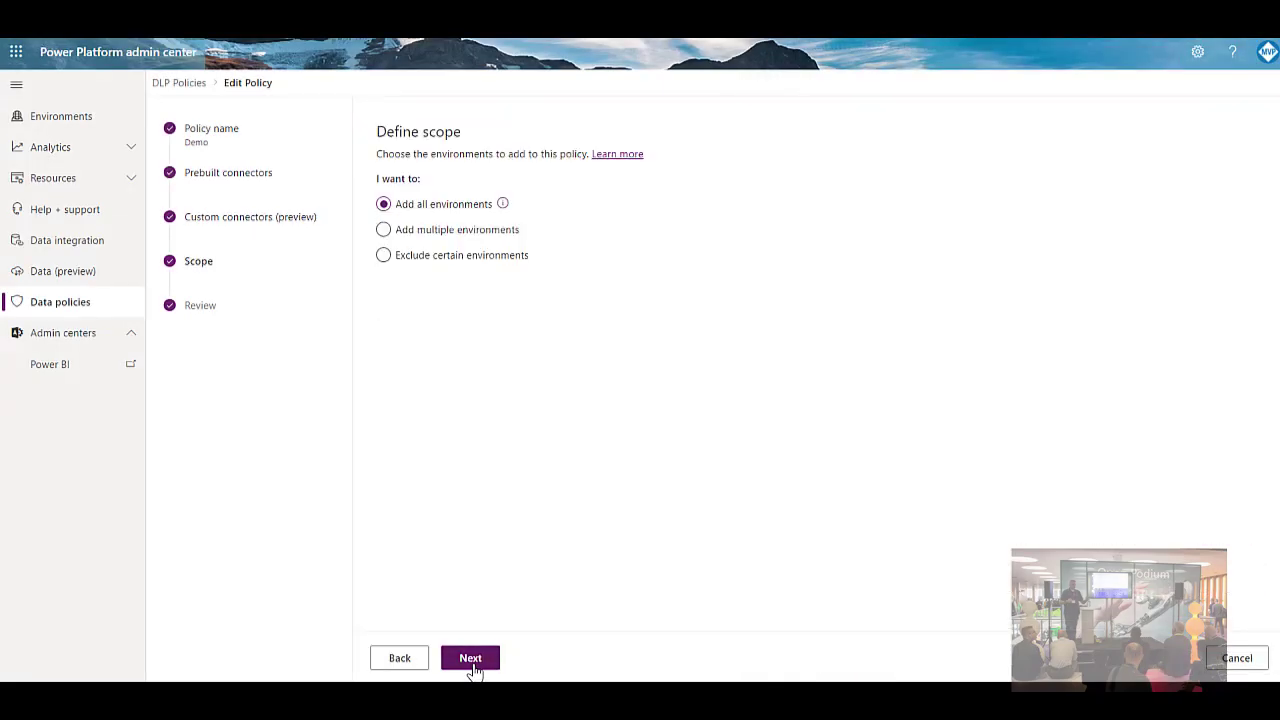
click(472, 662)
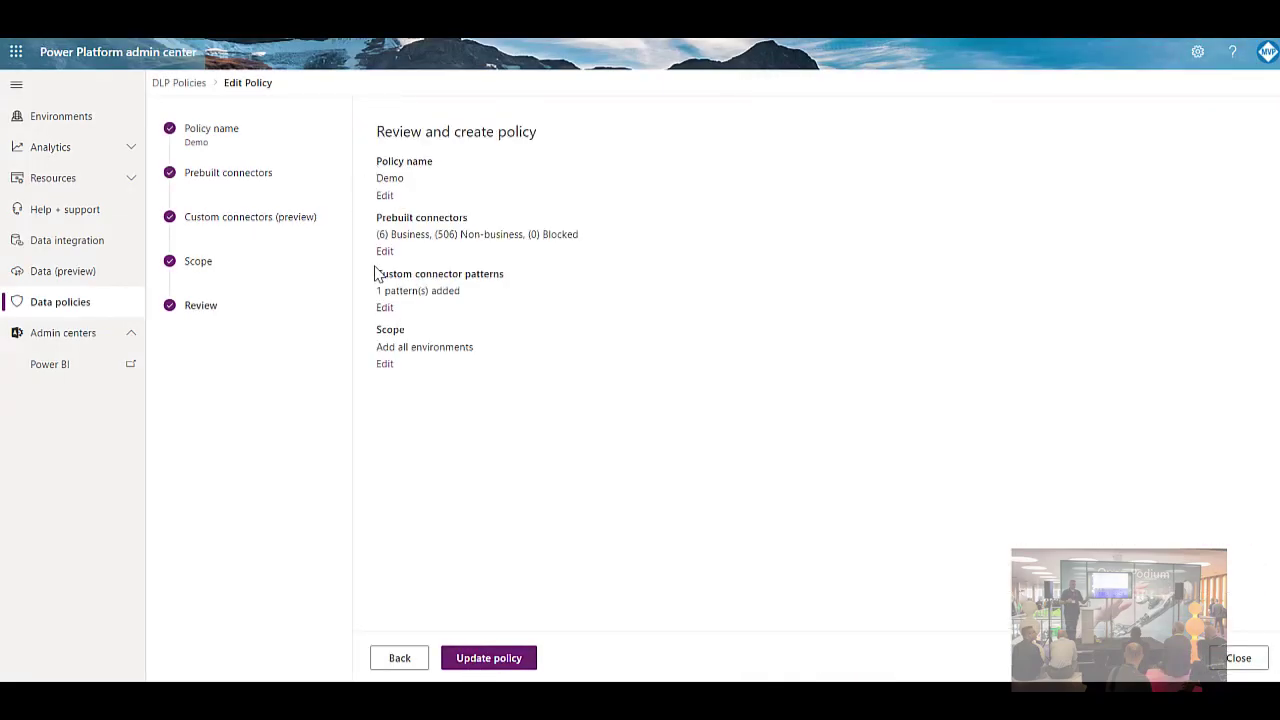
click(489, 660)
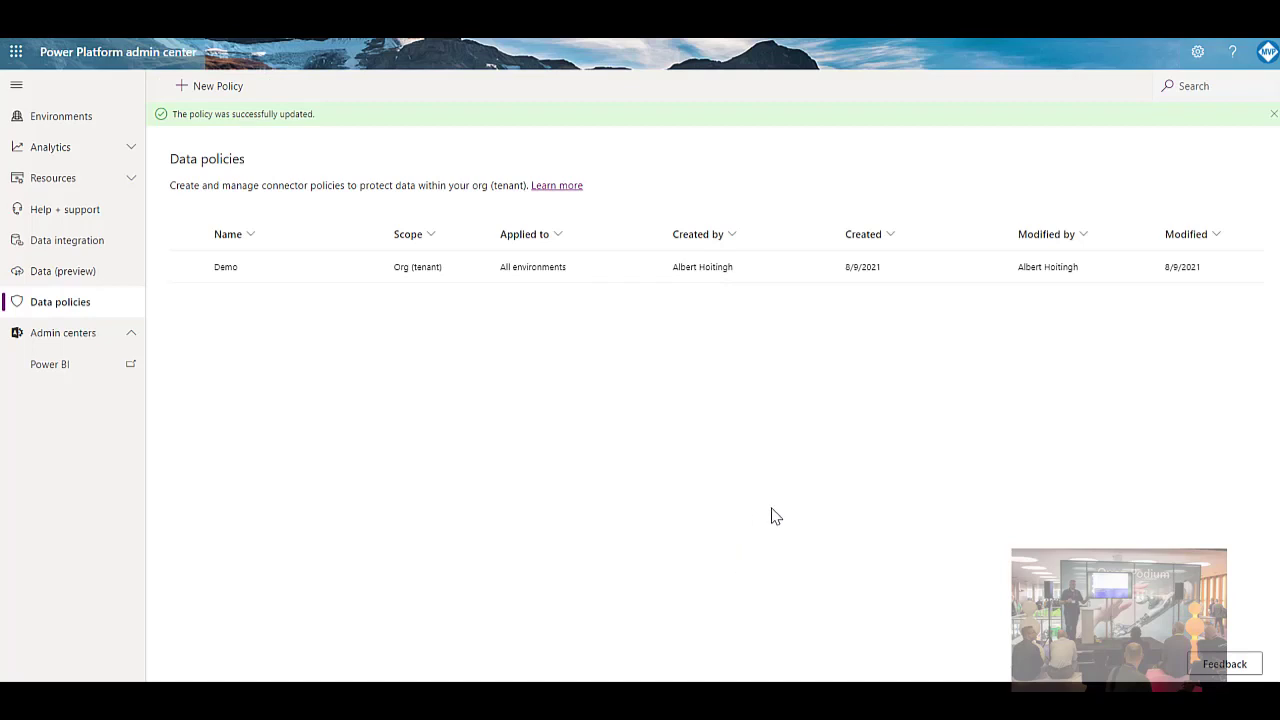
Switch to Power Automate, save the Restrict Twitter flow again, and inspect the Search tweets error in the flow checker.
key(ctrl+Tab)
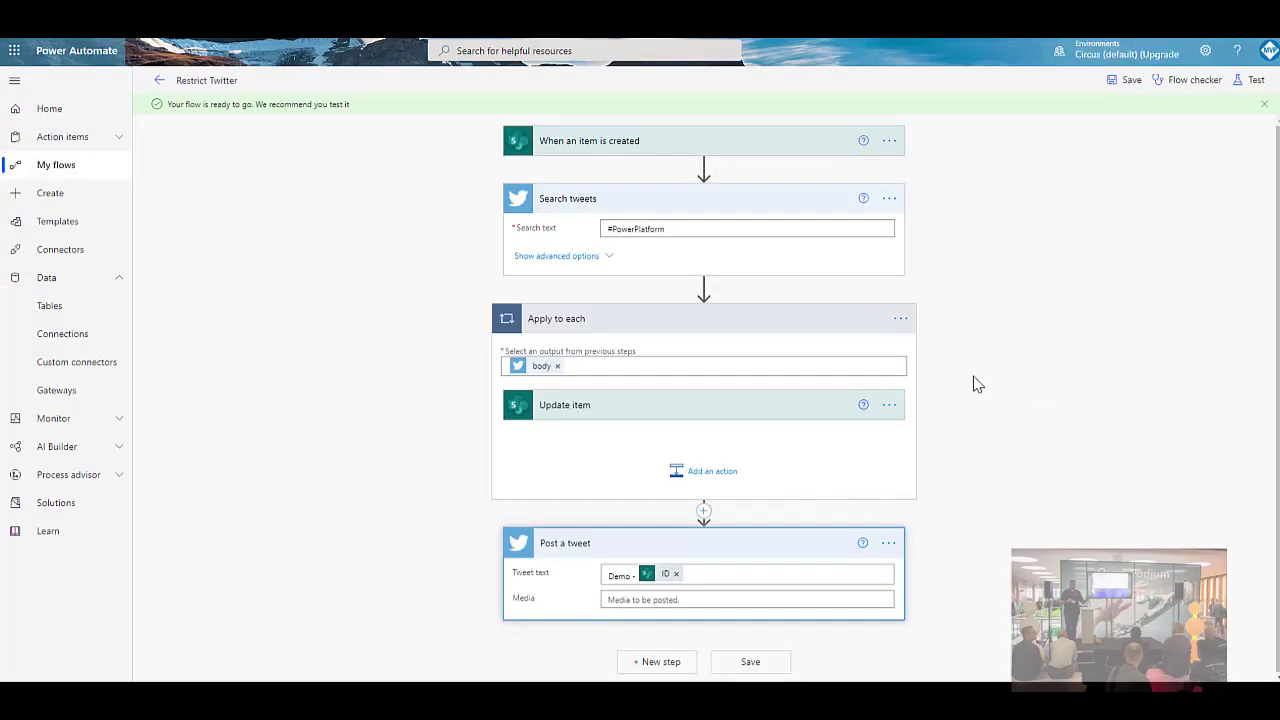
click(1122, 83)
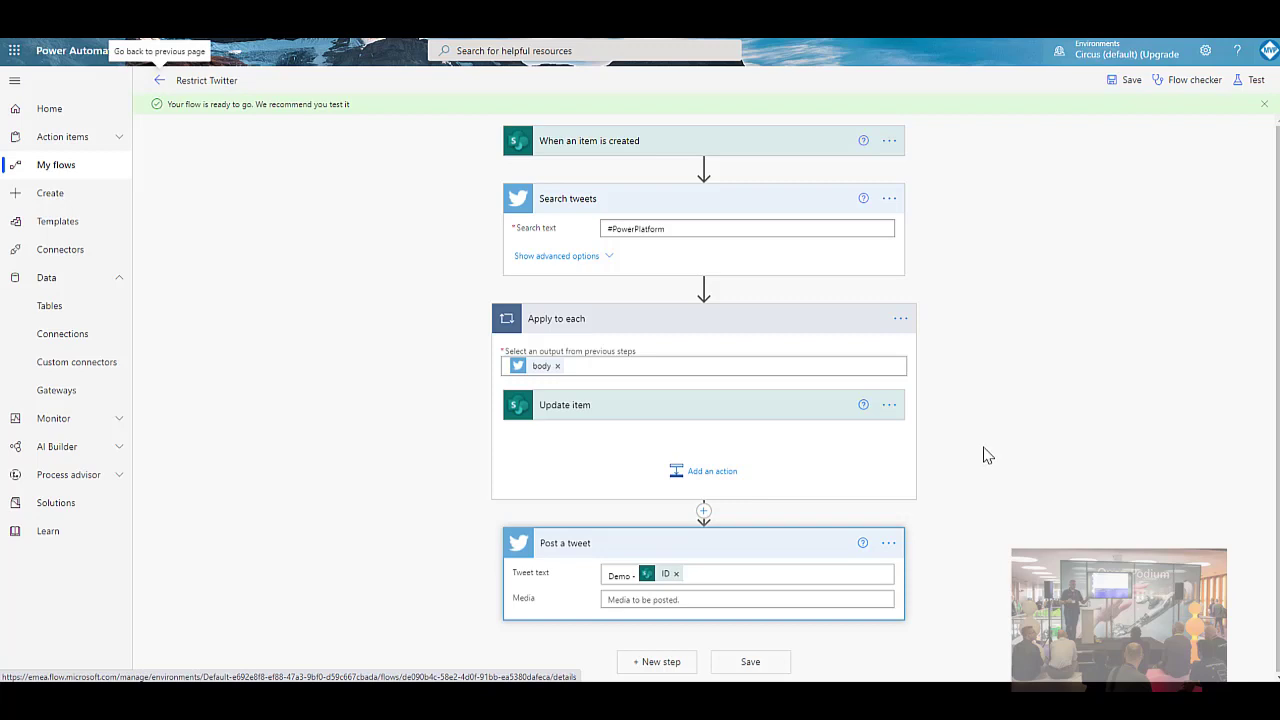
click(1122, 86)
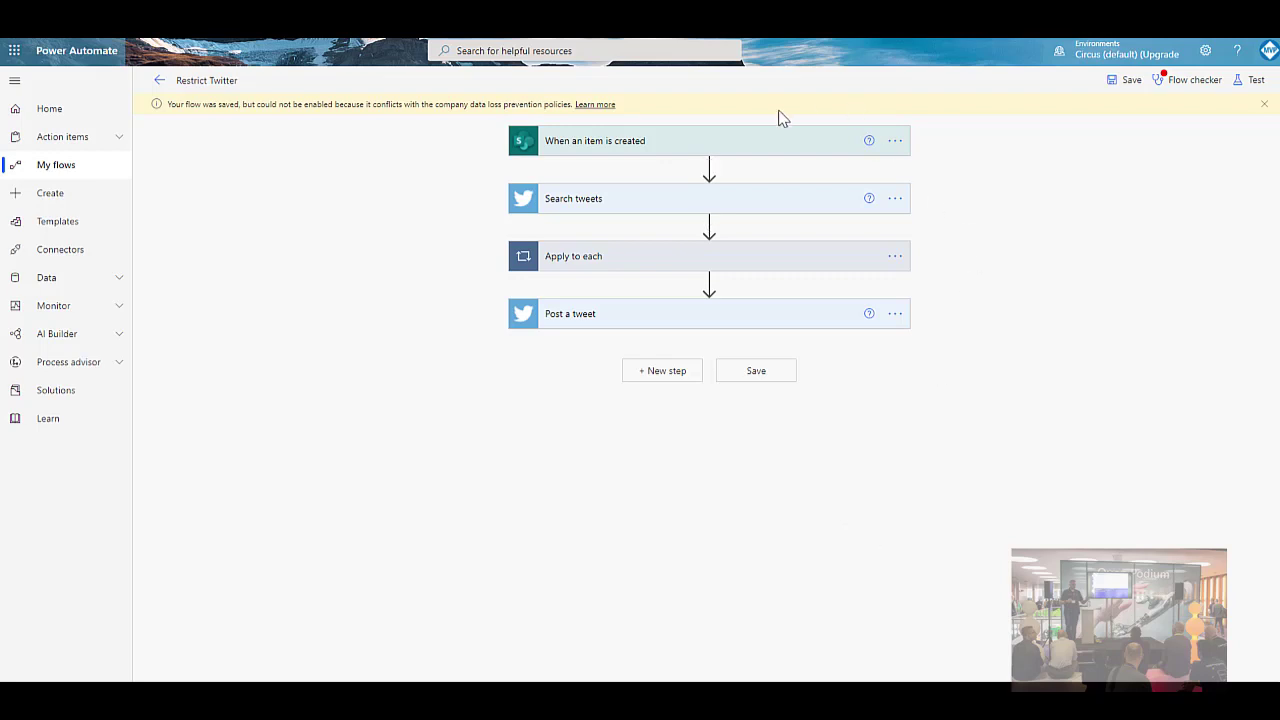
click(1124, 82)
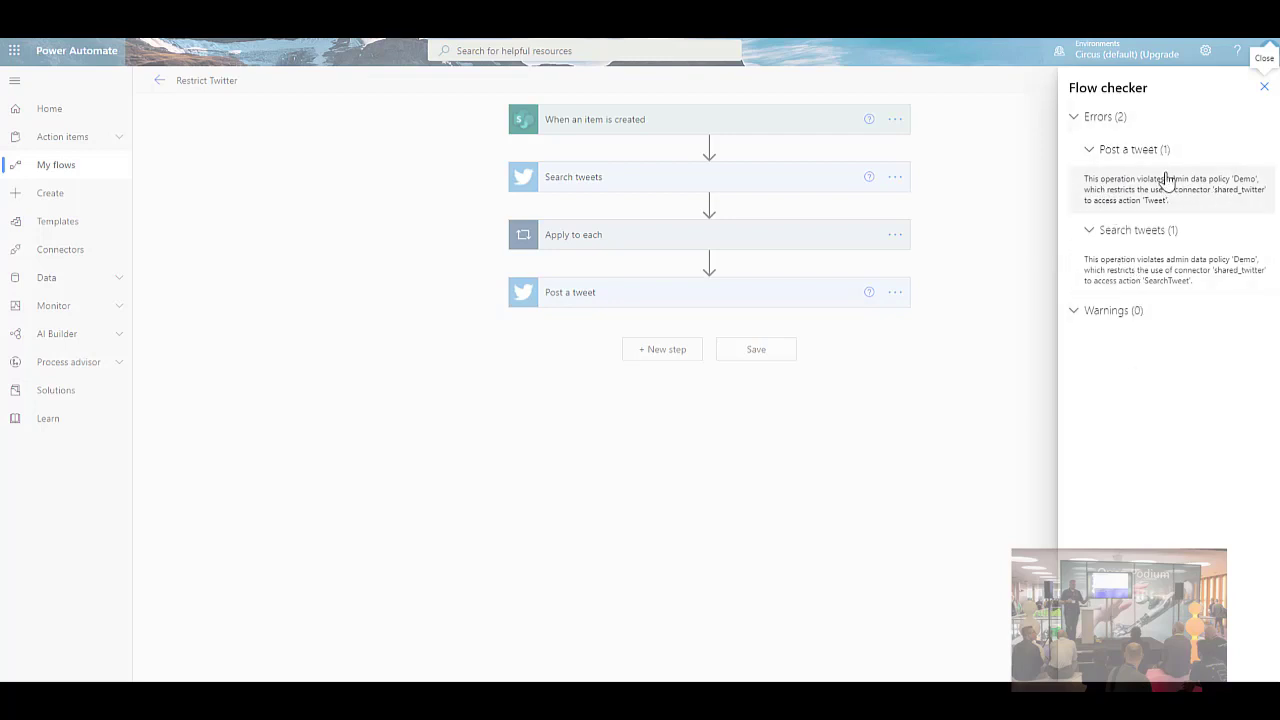
click(1163, 285)
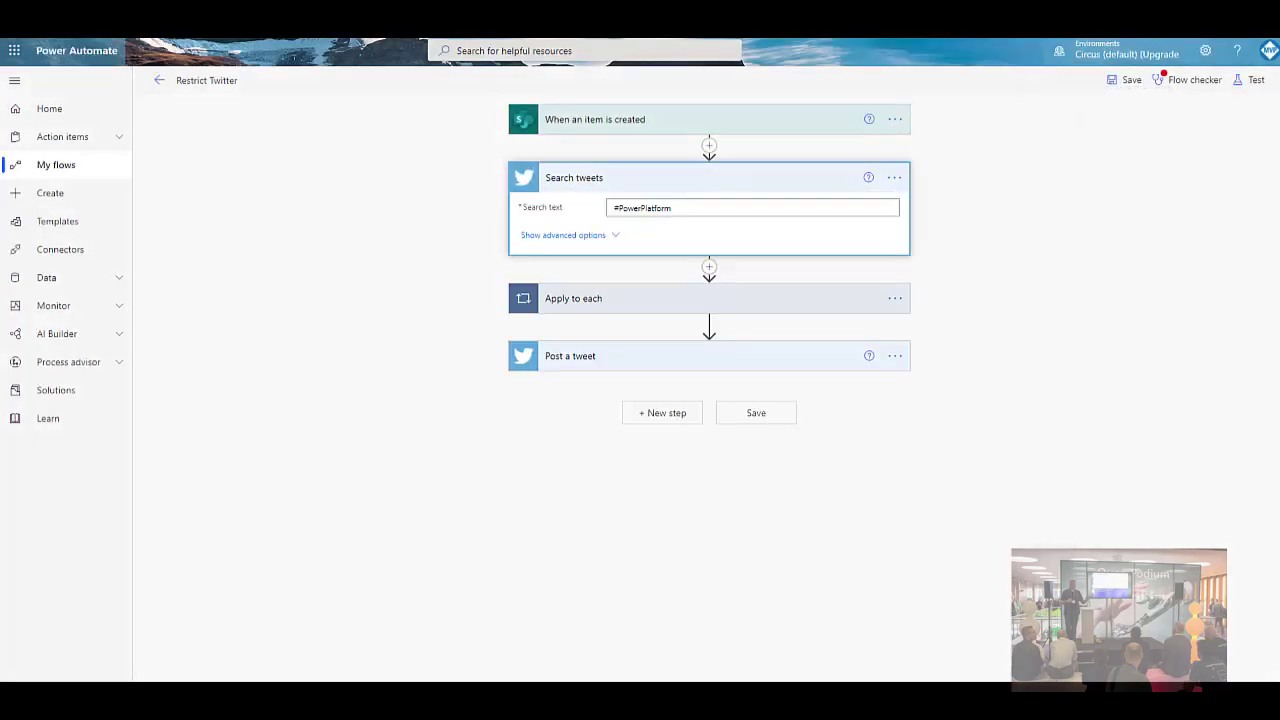
Switch to the Power Platform admin center and allow the Twitter connector's Search tweets and Retweet actions in the Demo policy.
key(ctrl+Tab)
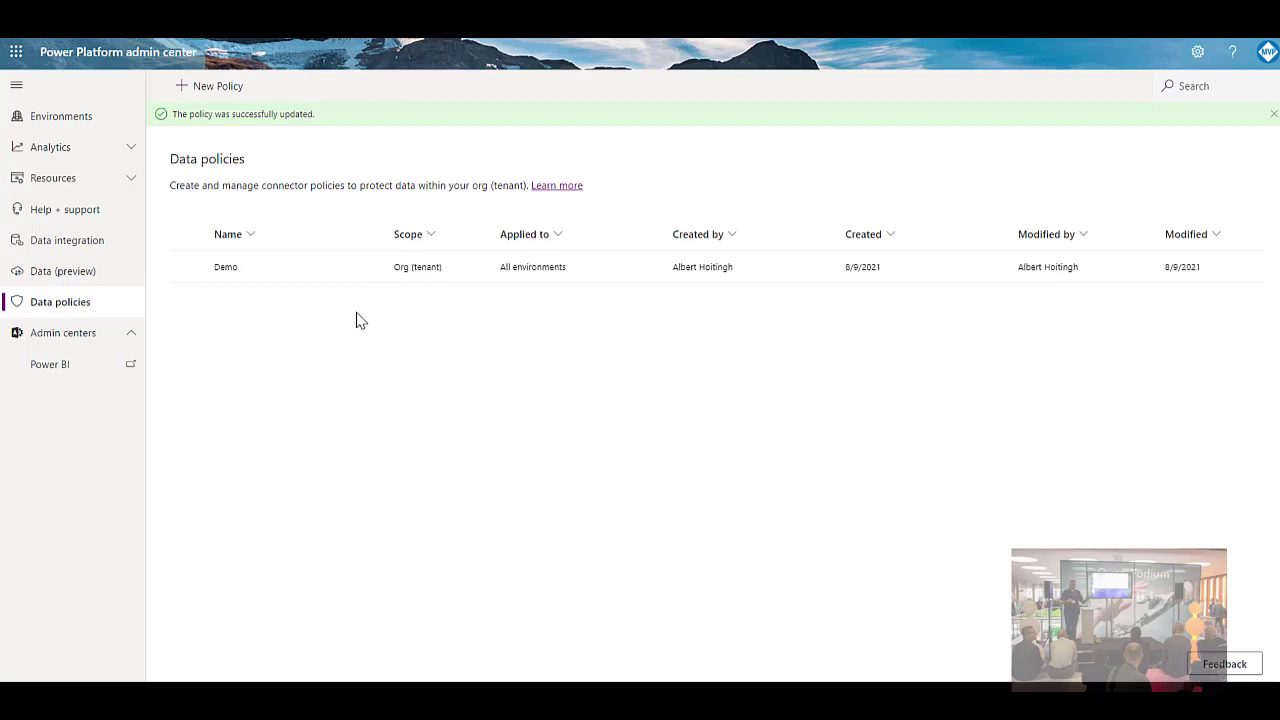
click(222, 267)
click(299, 88)
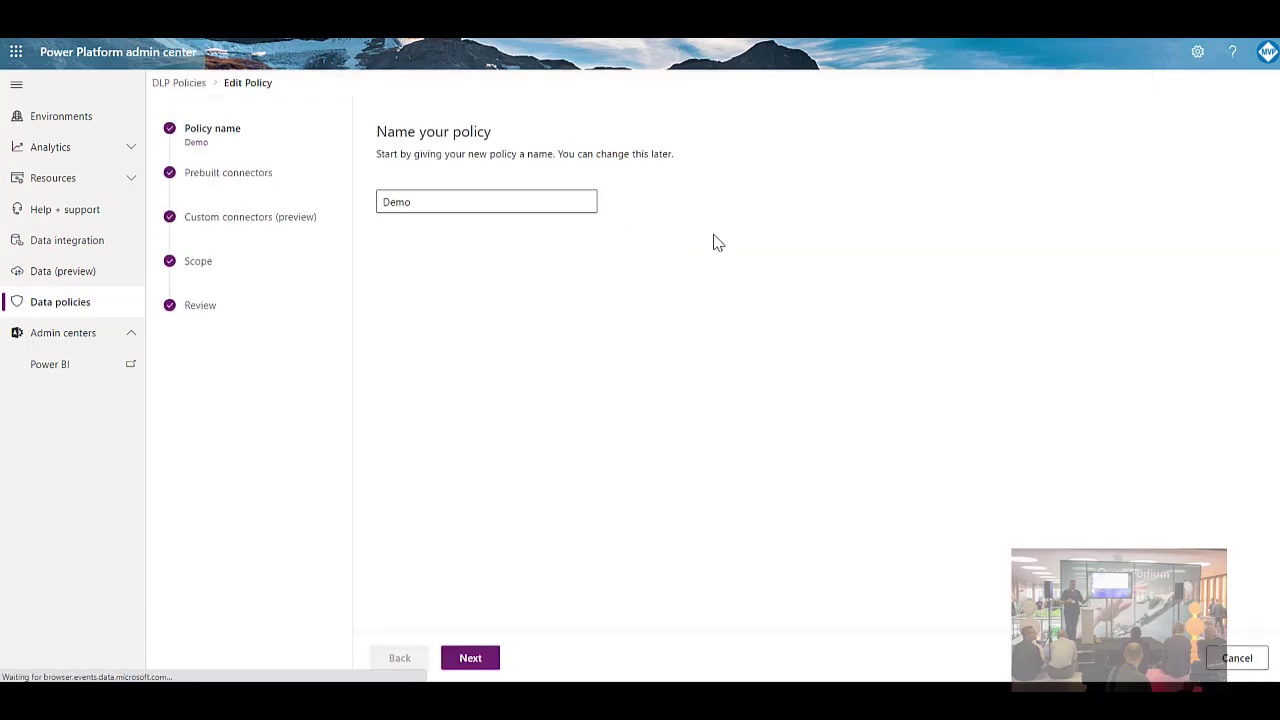
click(480, 659)
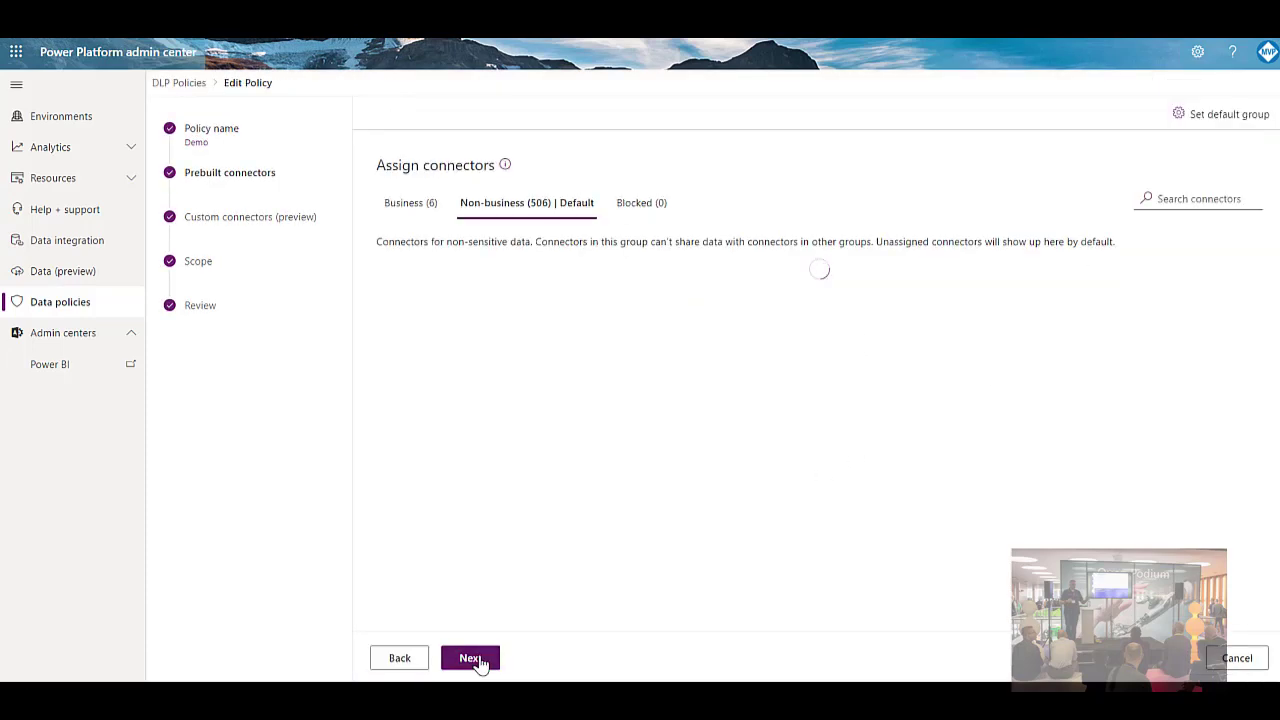
click(412, 203)
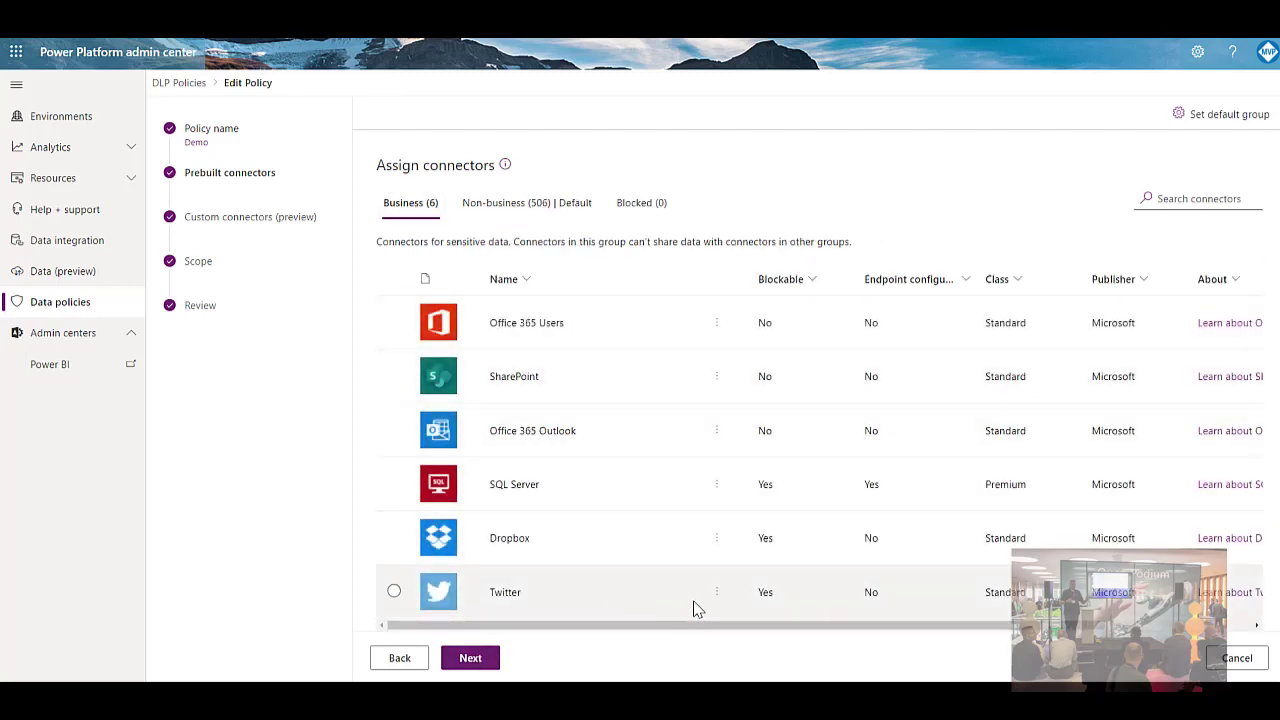
click(717, 598)
mouse_move(690, 567)
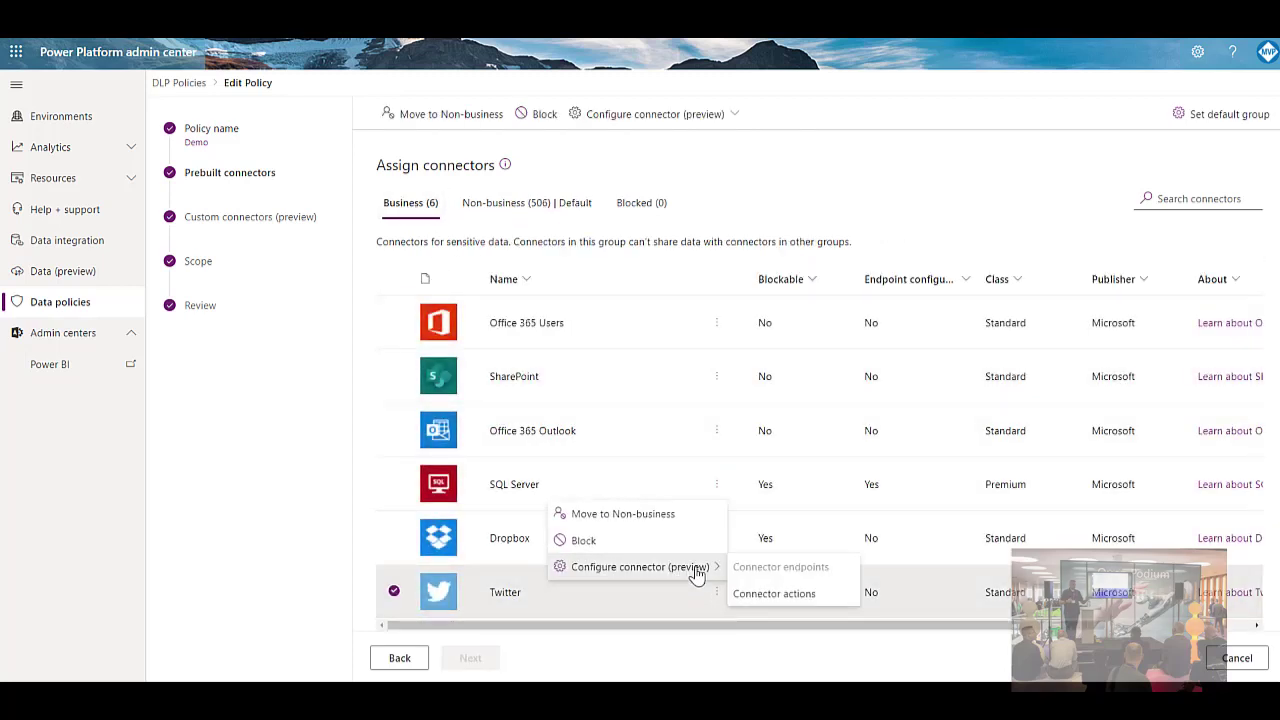
click(771, 598)
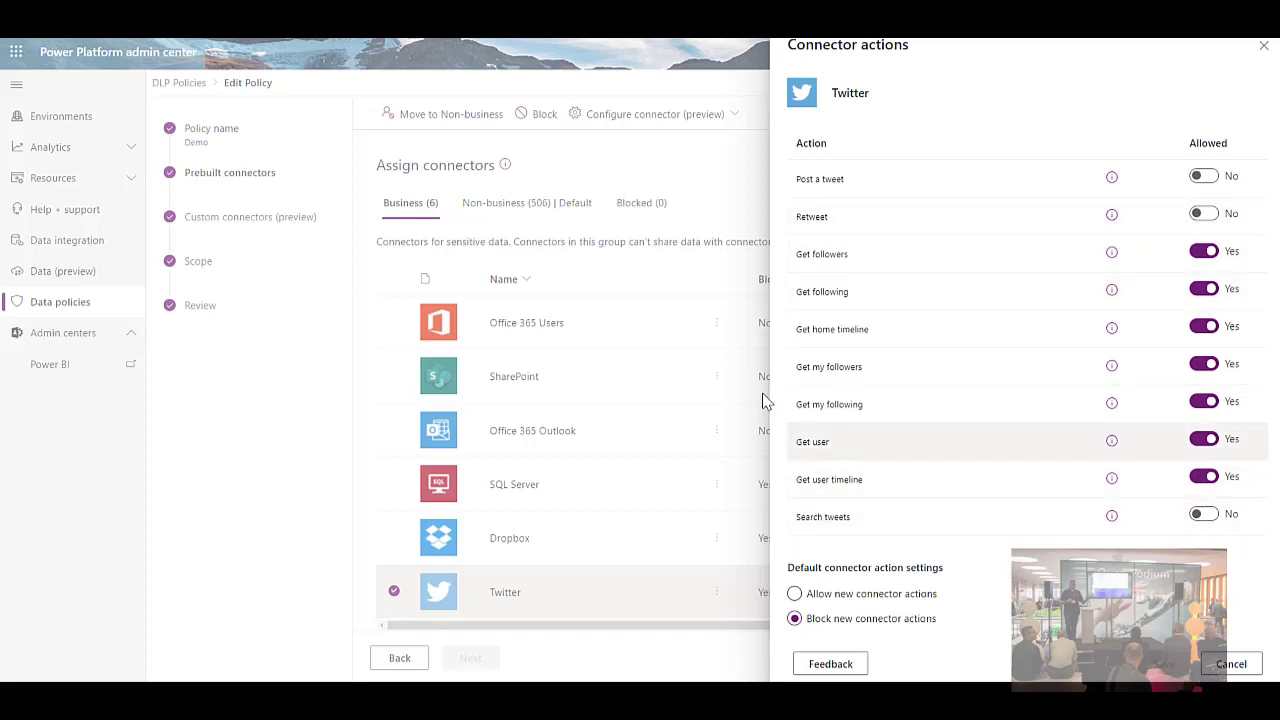
click(1201, 516)
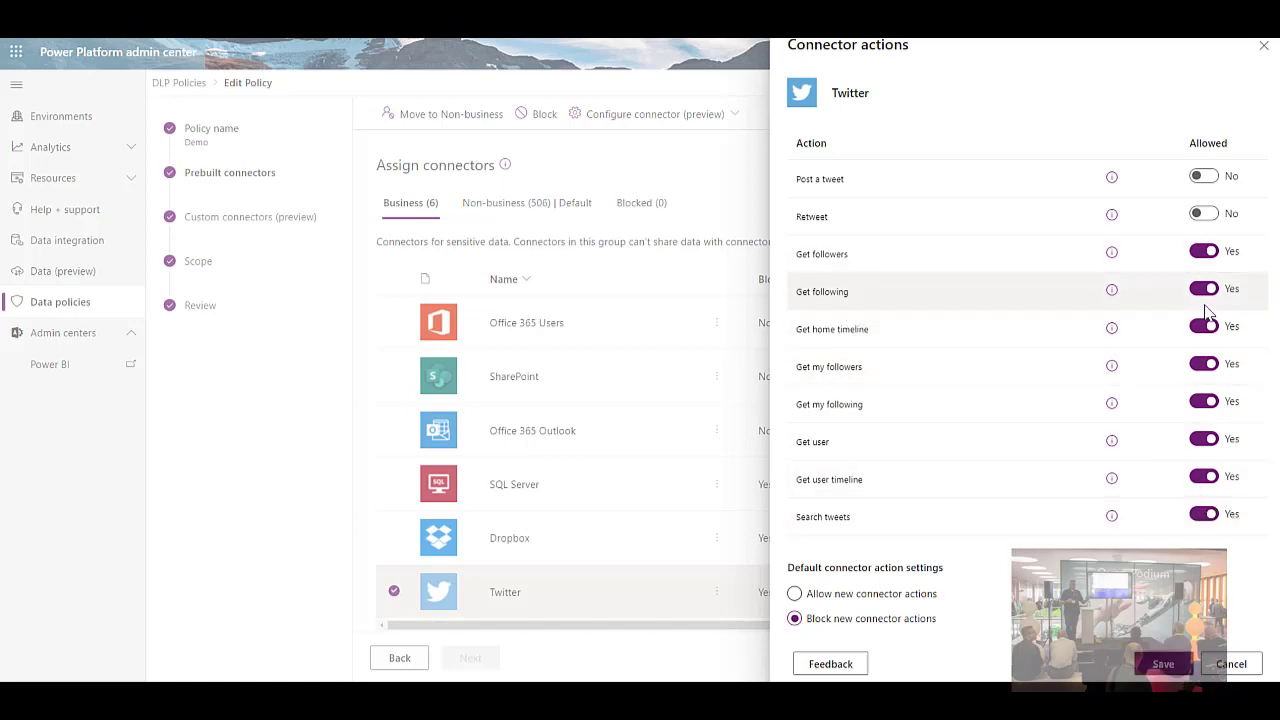
click(1200, 214)
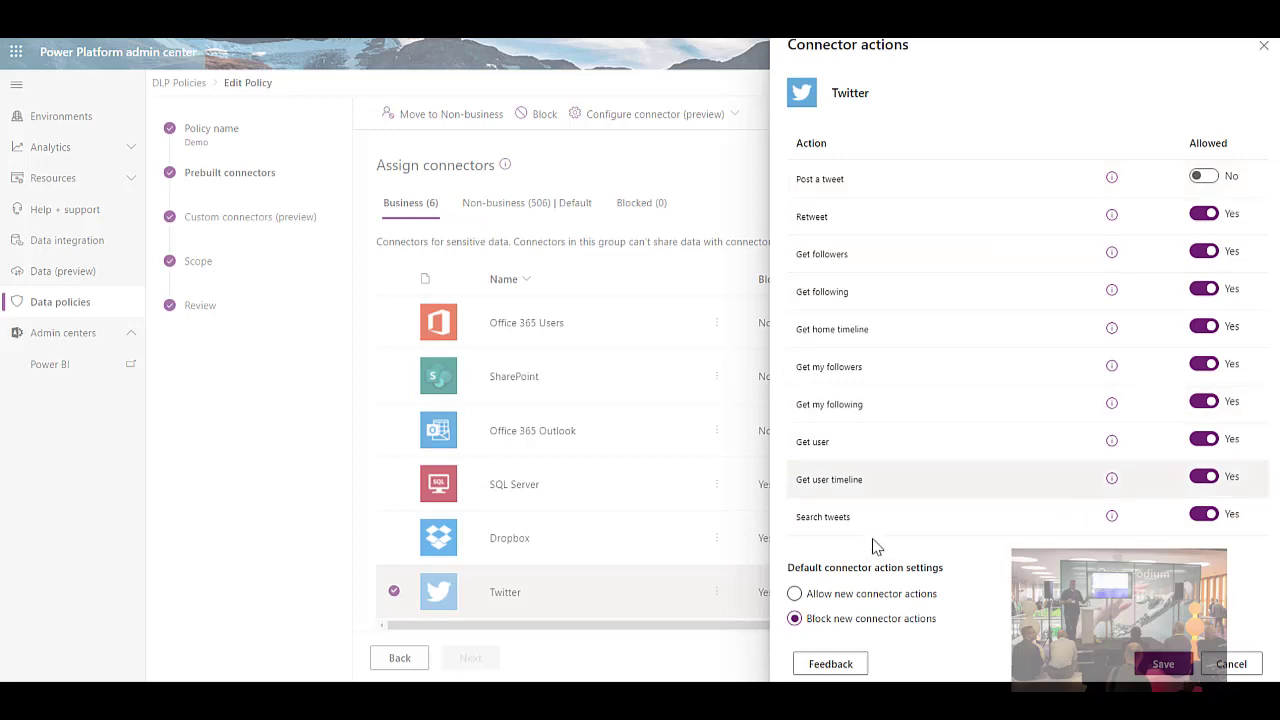
click(1164, 665)
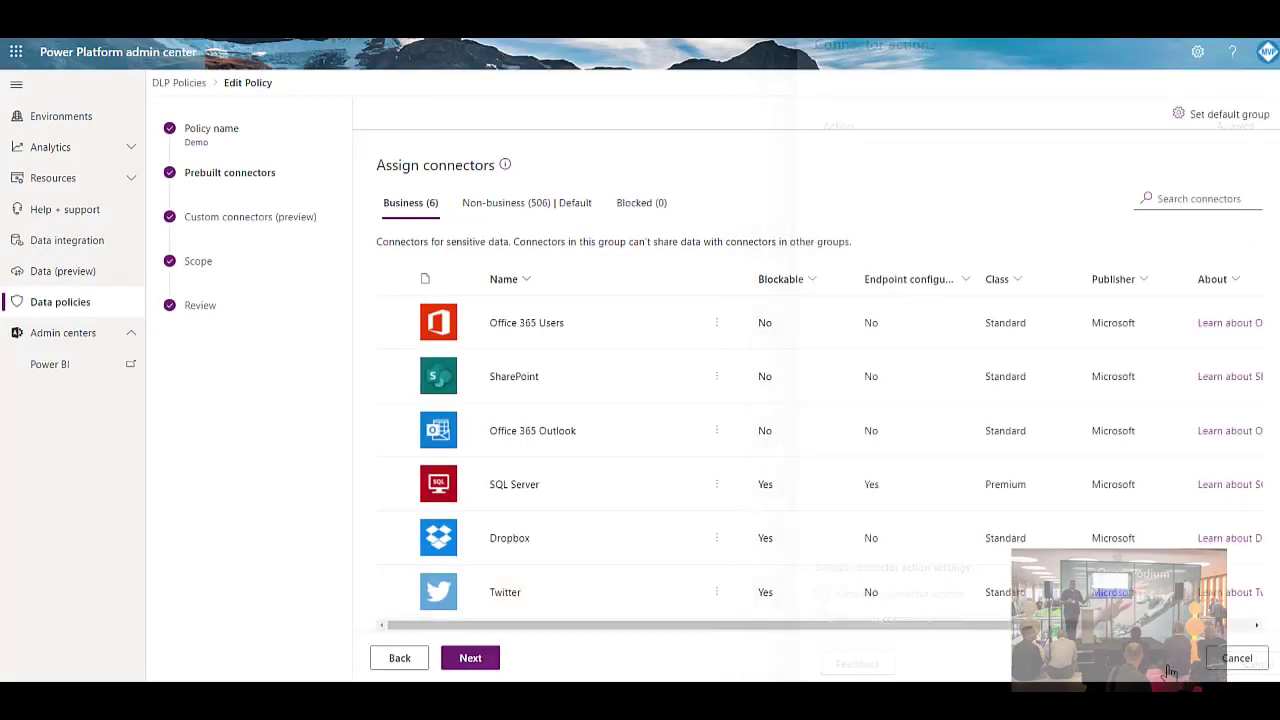
Proceed through the remaining policy pages without further changes and update the Demo policy.
click(481, 668)
click(481, 668)
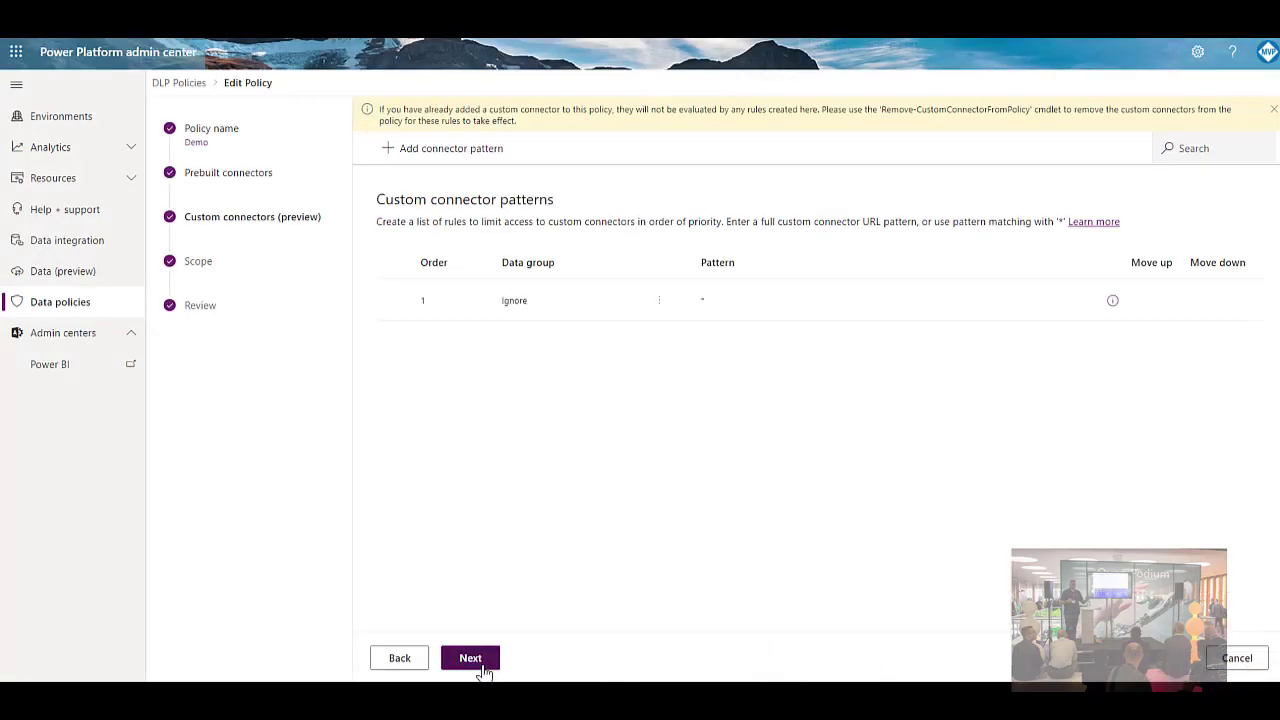
click(481, 668)
click(485, 662)
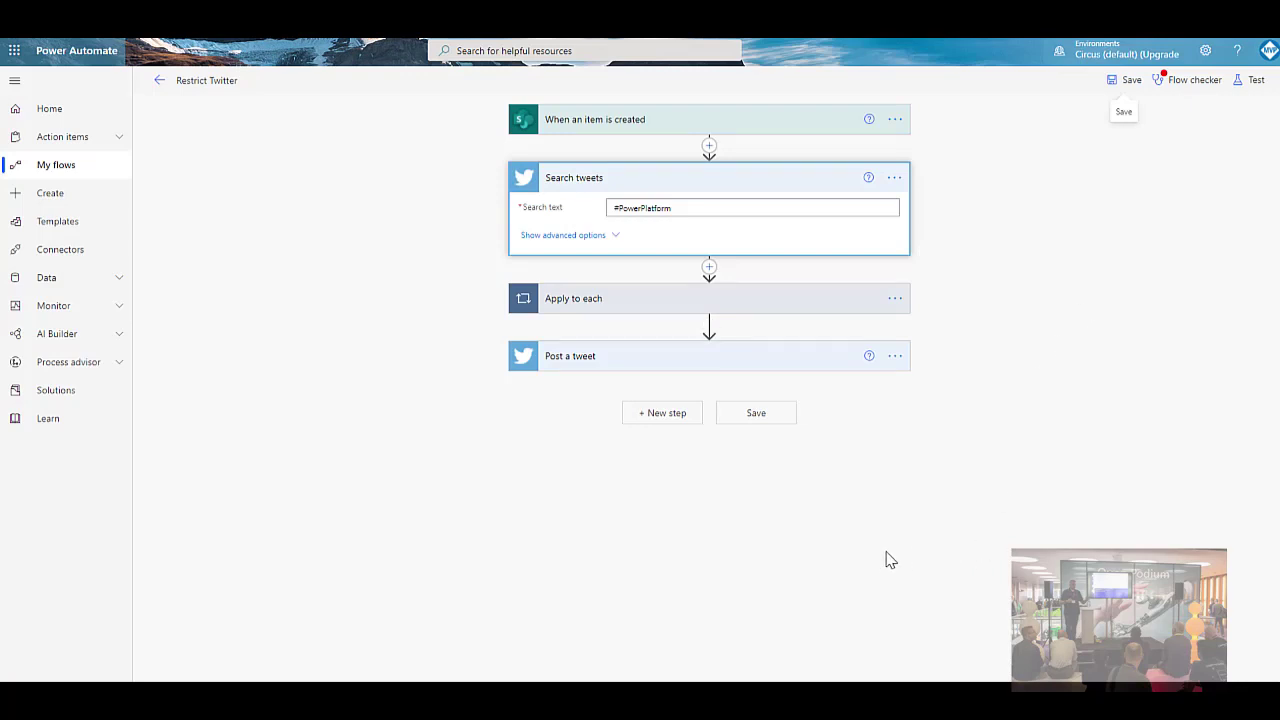
Switch to Power Automate, collapse the Search tweets action, and inspect the Post a tweet error in the flow checker.
click(785, 493)
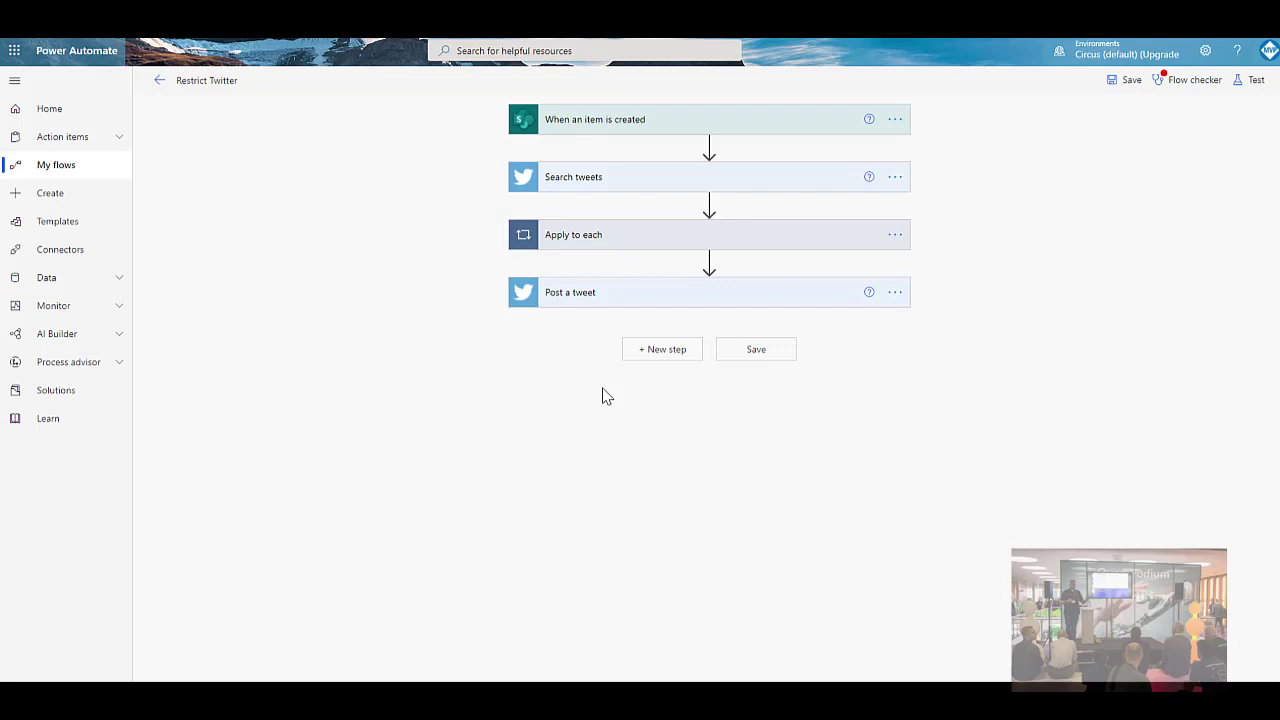
click(1175, 88)
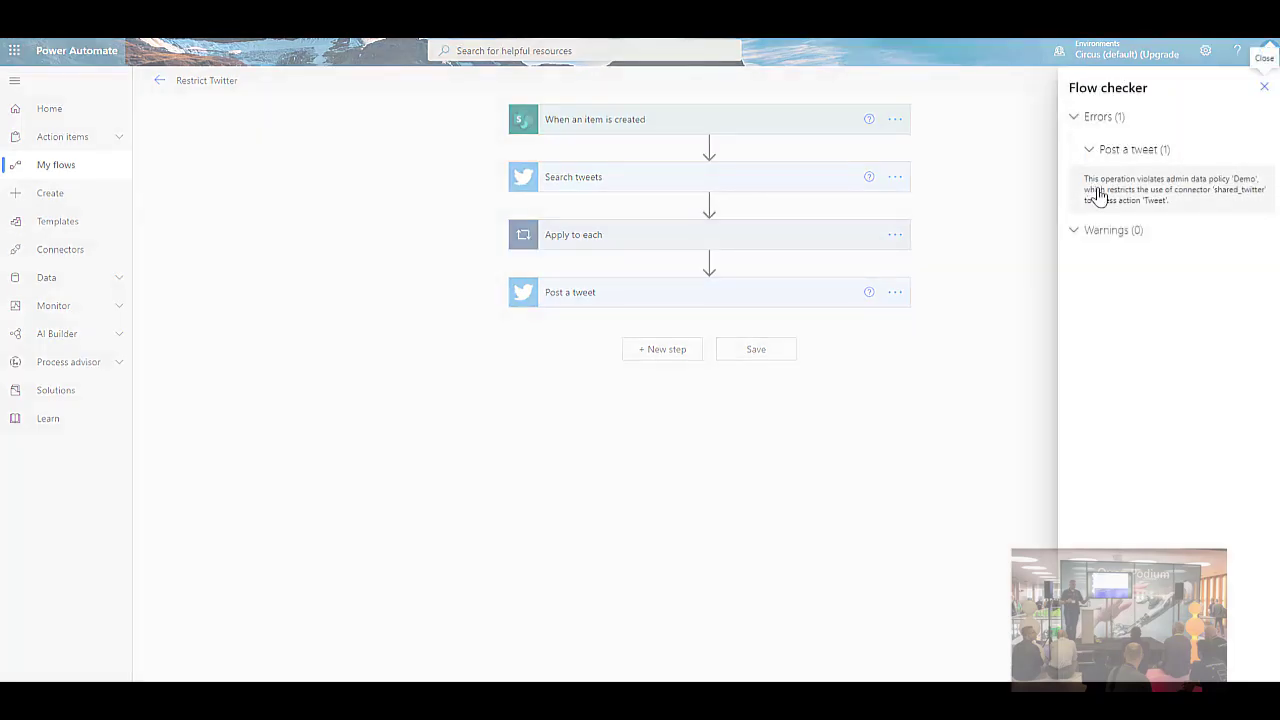
click(1136, 194)
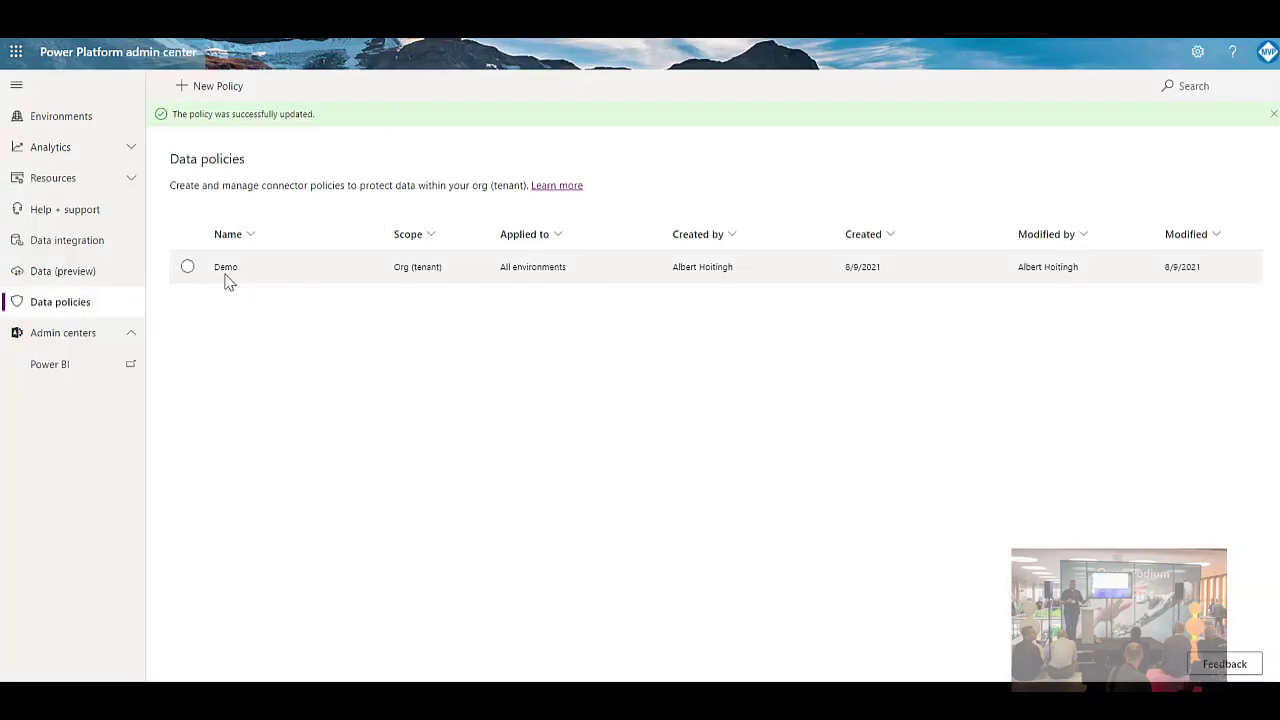
Switch to the Power Platform admin center, reopen the Demo policy for editing, and review the Twitter connector's action permissions.
click(229, 268)
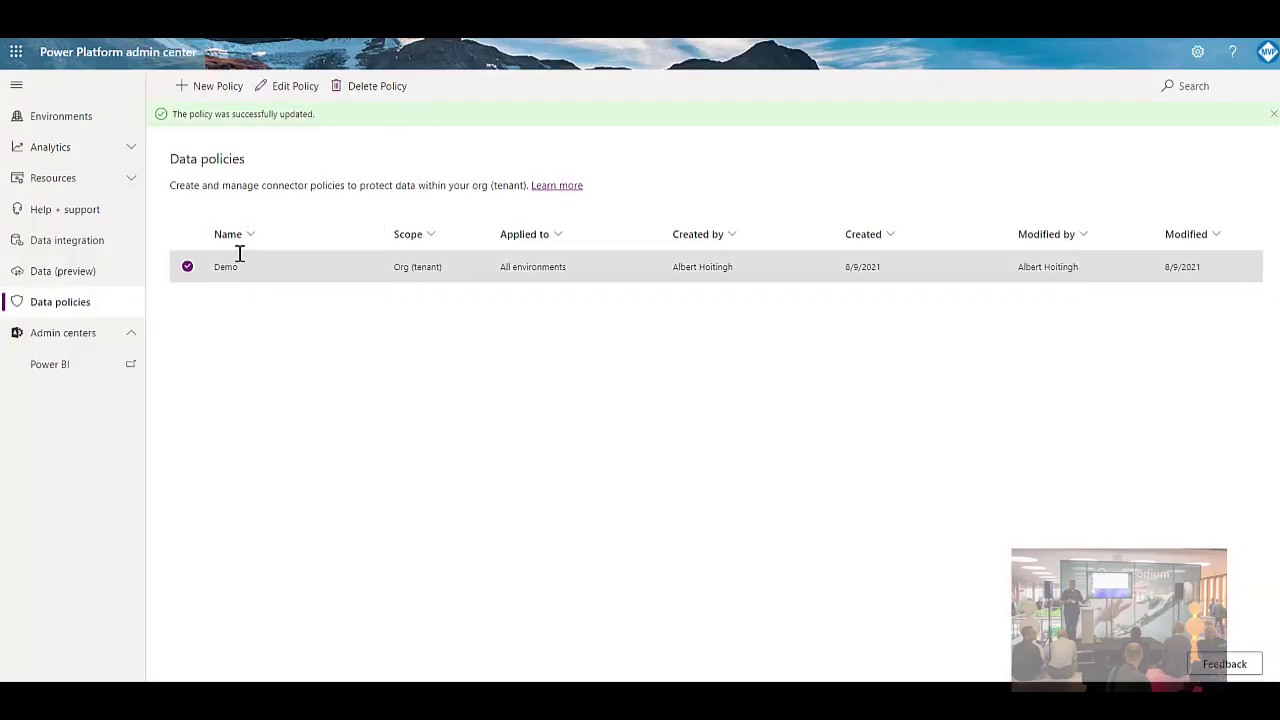
click(290, 88)
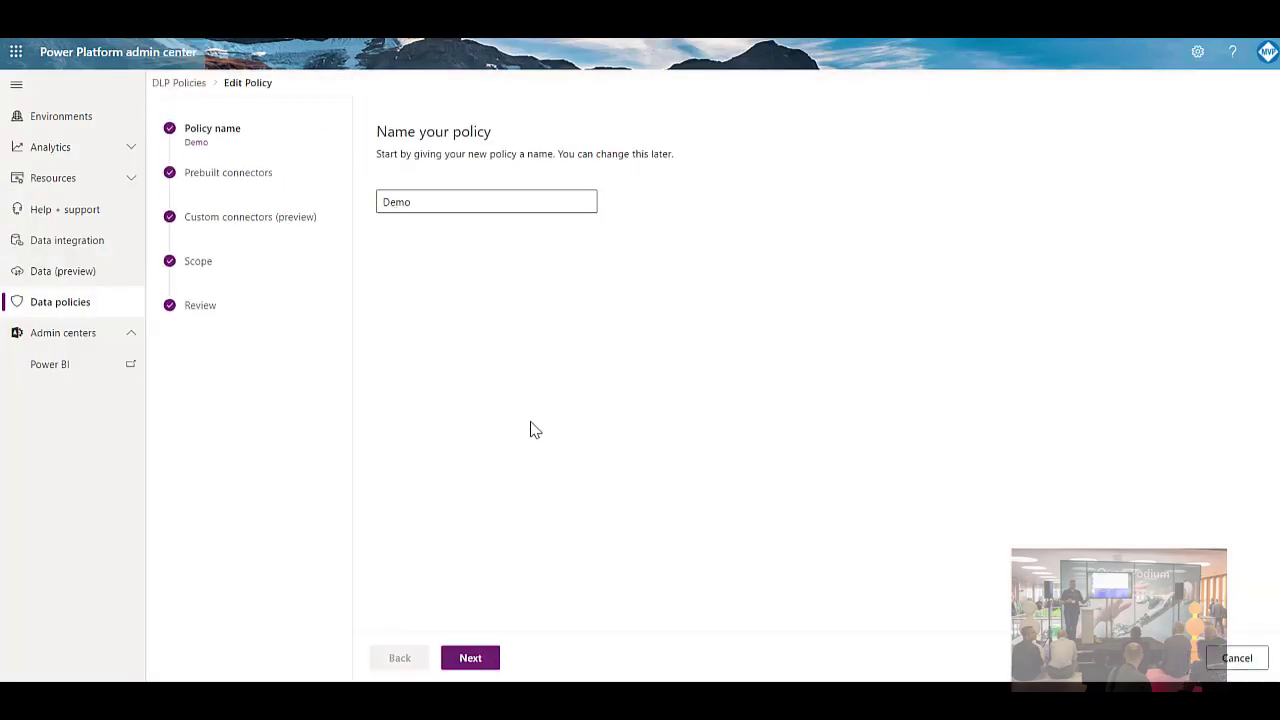
click(477, 664)
click(410, 203)
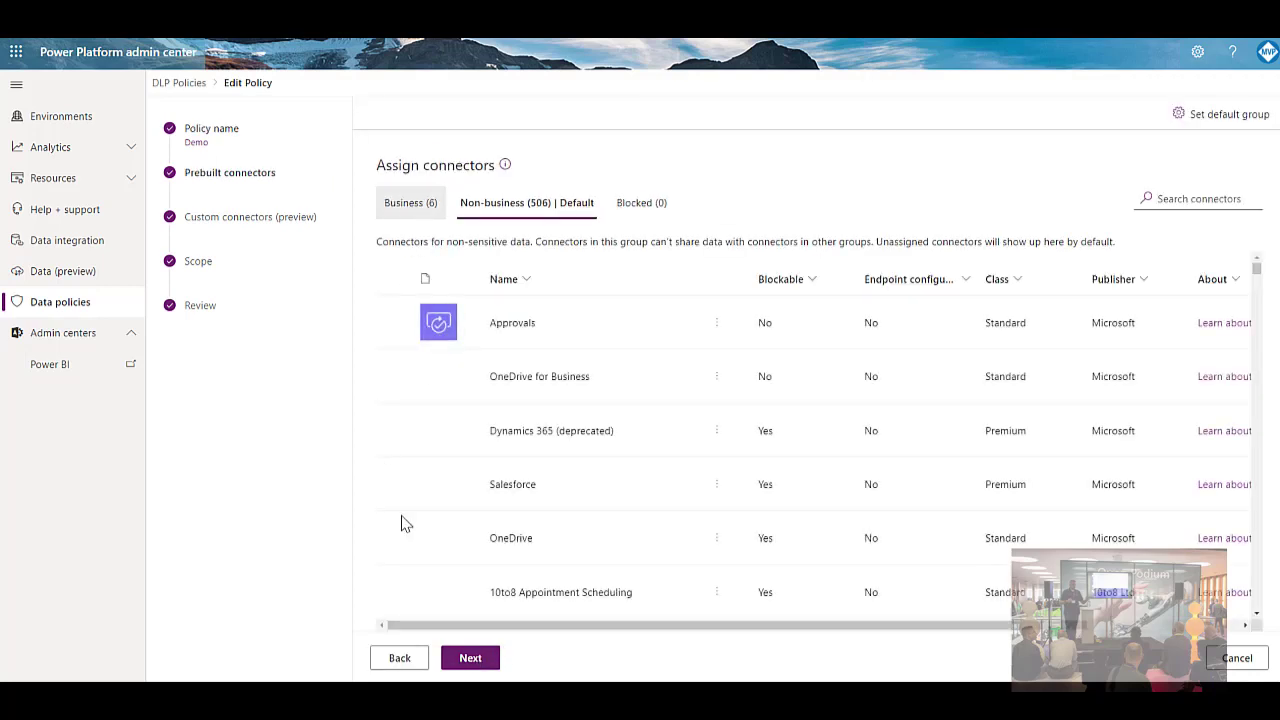
click(714, 600)
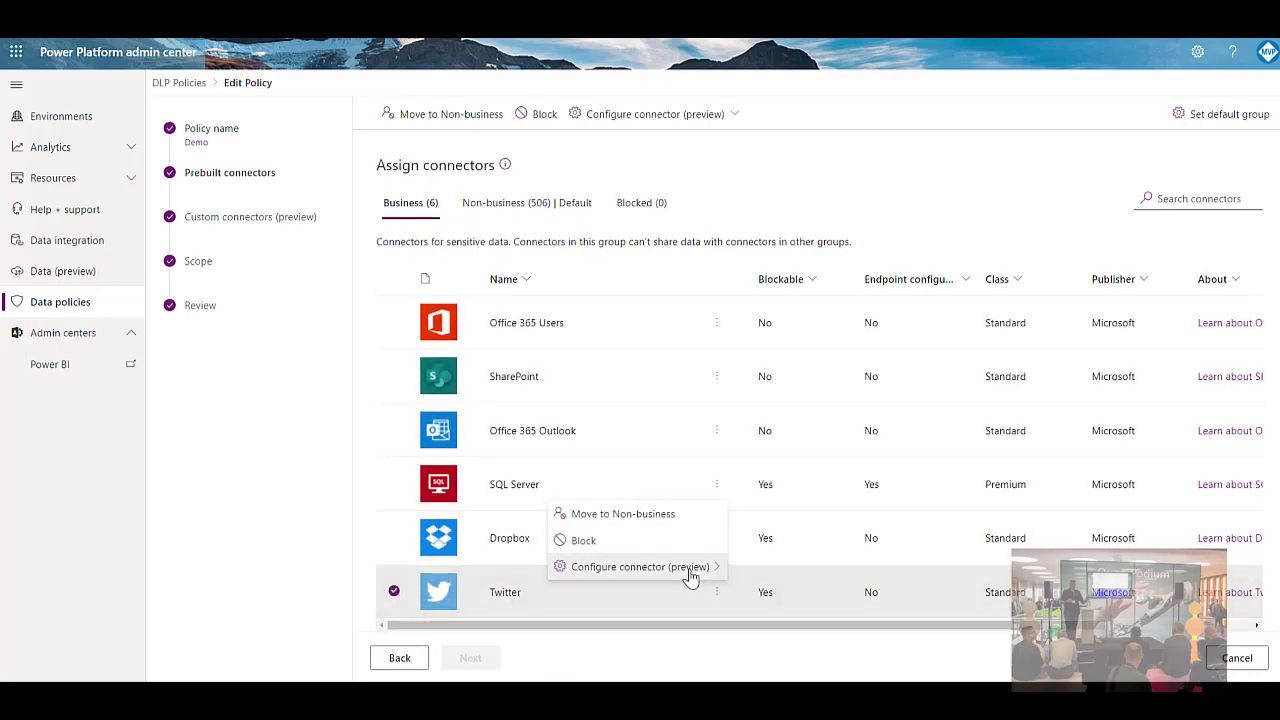
mouse_move(690, 568)
click(774, 594)
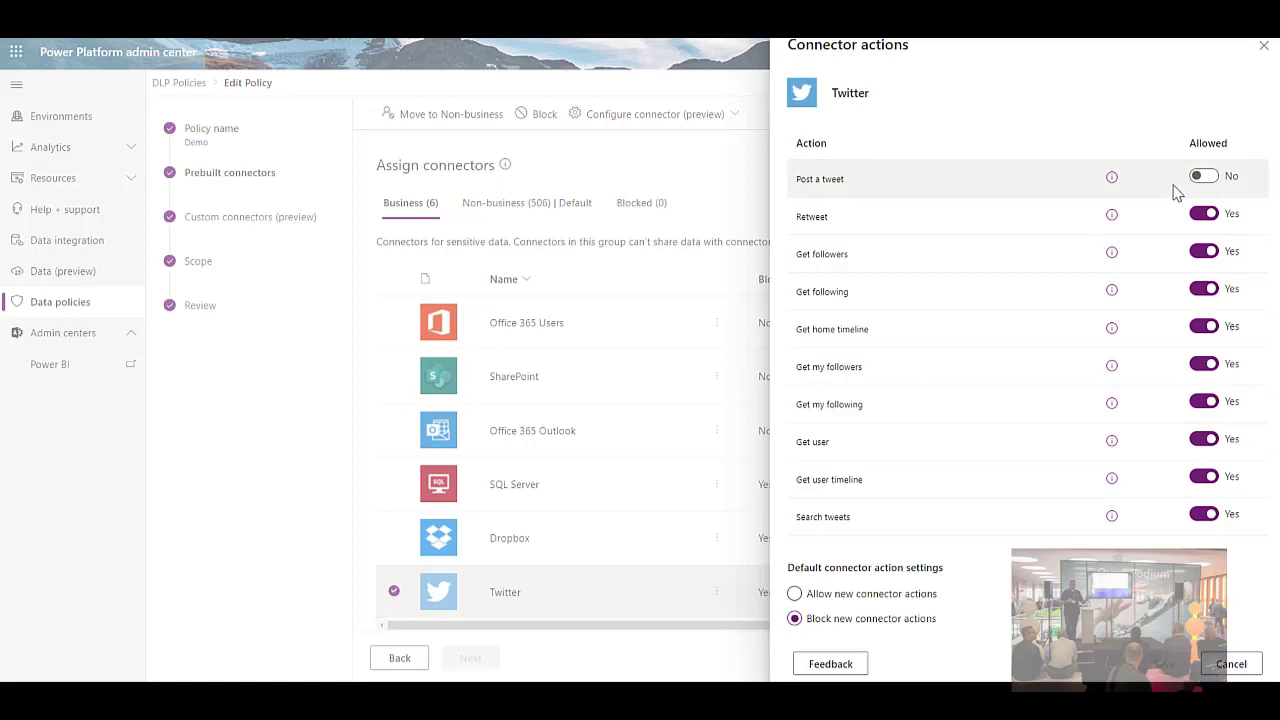
click(1262, 50)
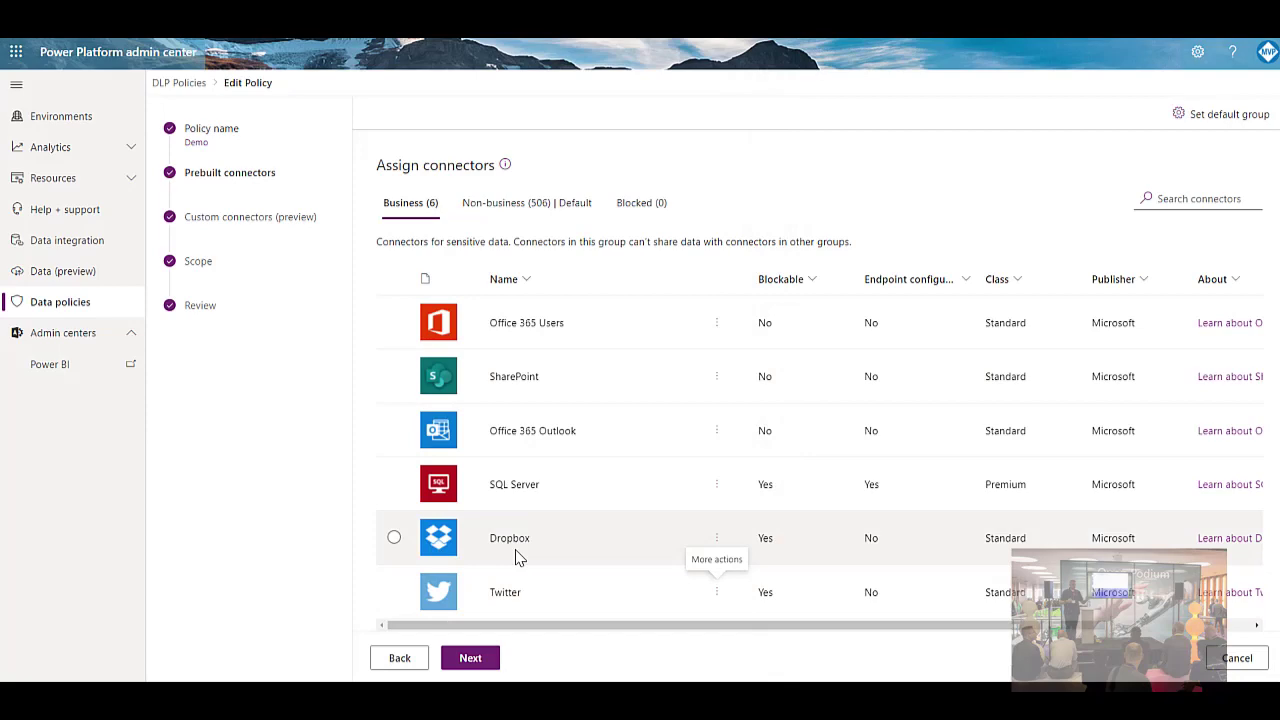
Review the Dropbox connector's action permissions and default setting for new actions, and close them without saving.
click(715, 543)
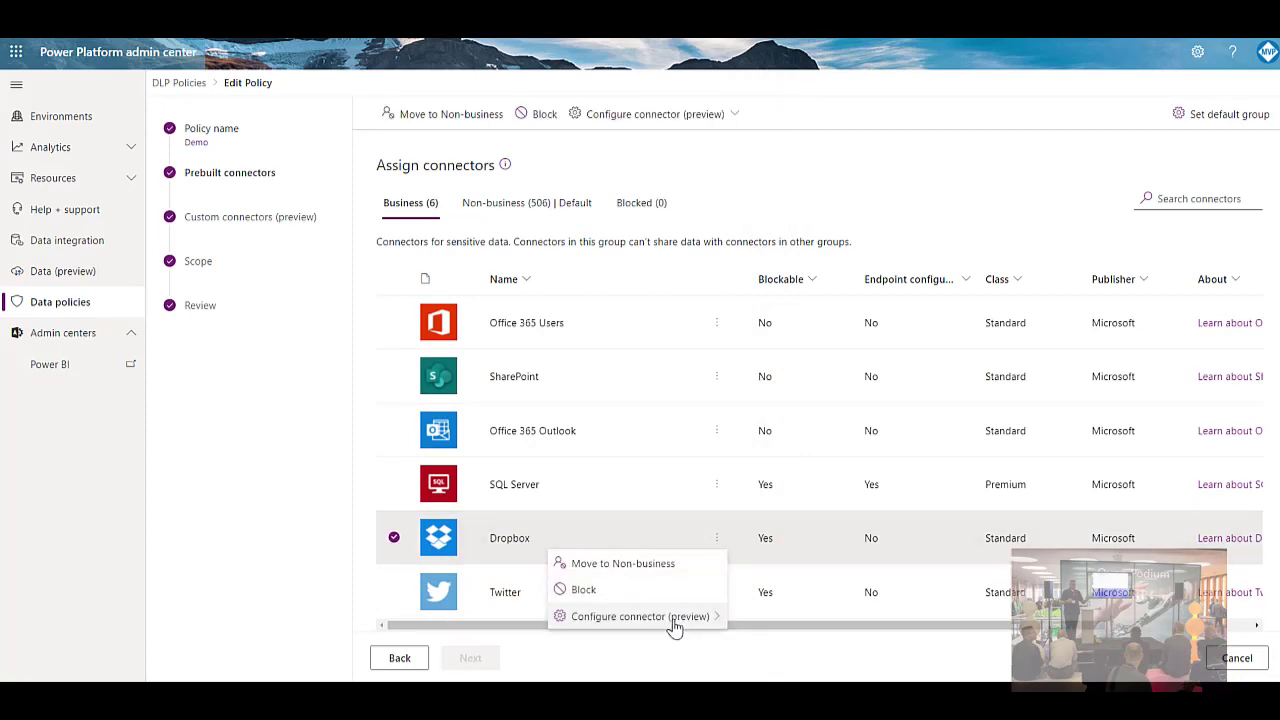
mouse_move(680, 616)
click(772, 643)
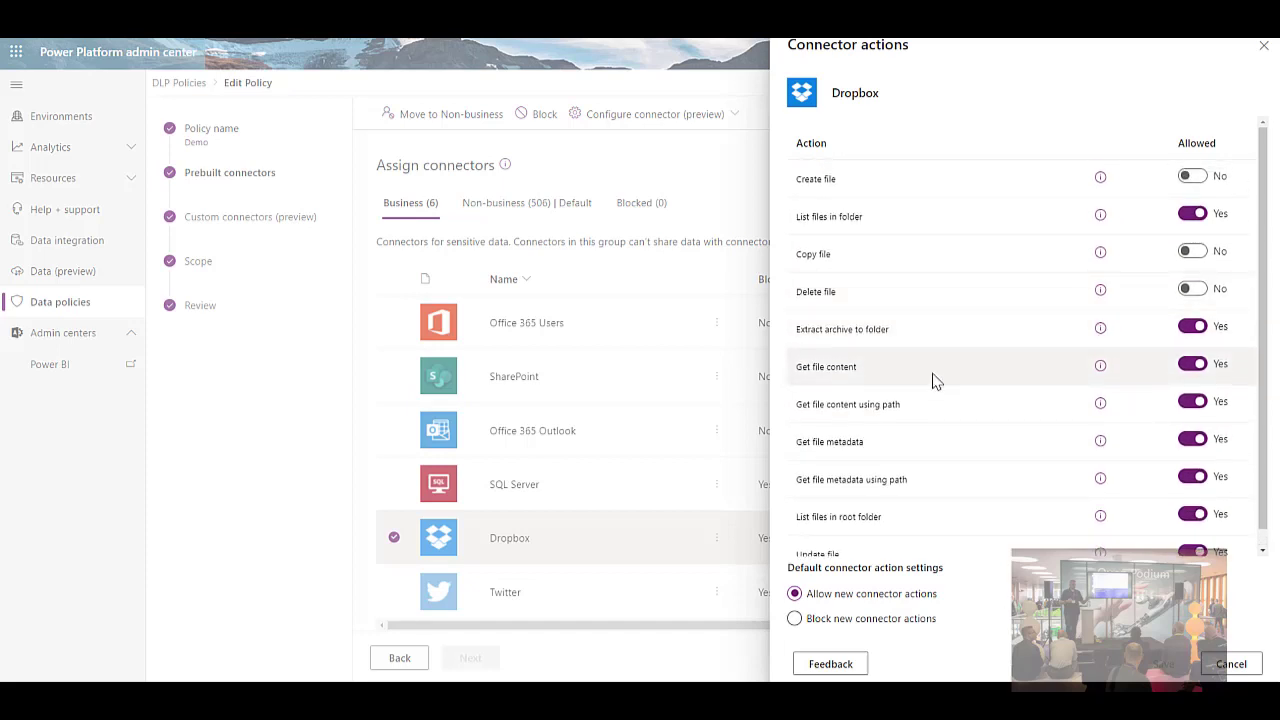
click(1230, 665)
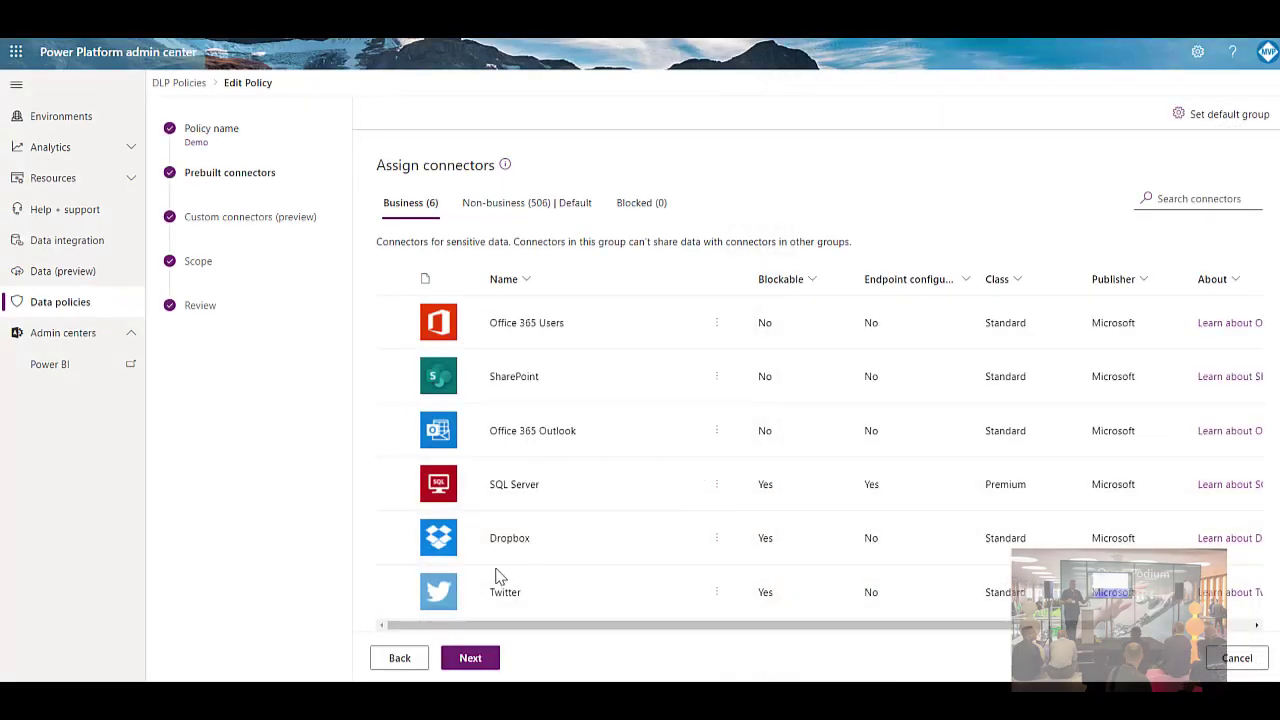
Examine the SQL Server connector's endpoint rules and the Allow and Deny choices, keep Allow, and cancel the configuration.
click(716, 486)
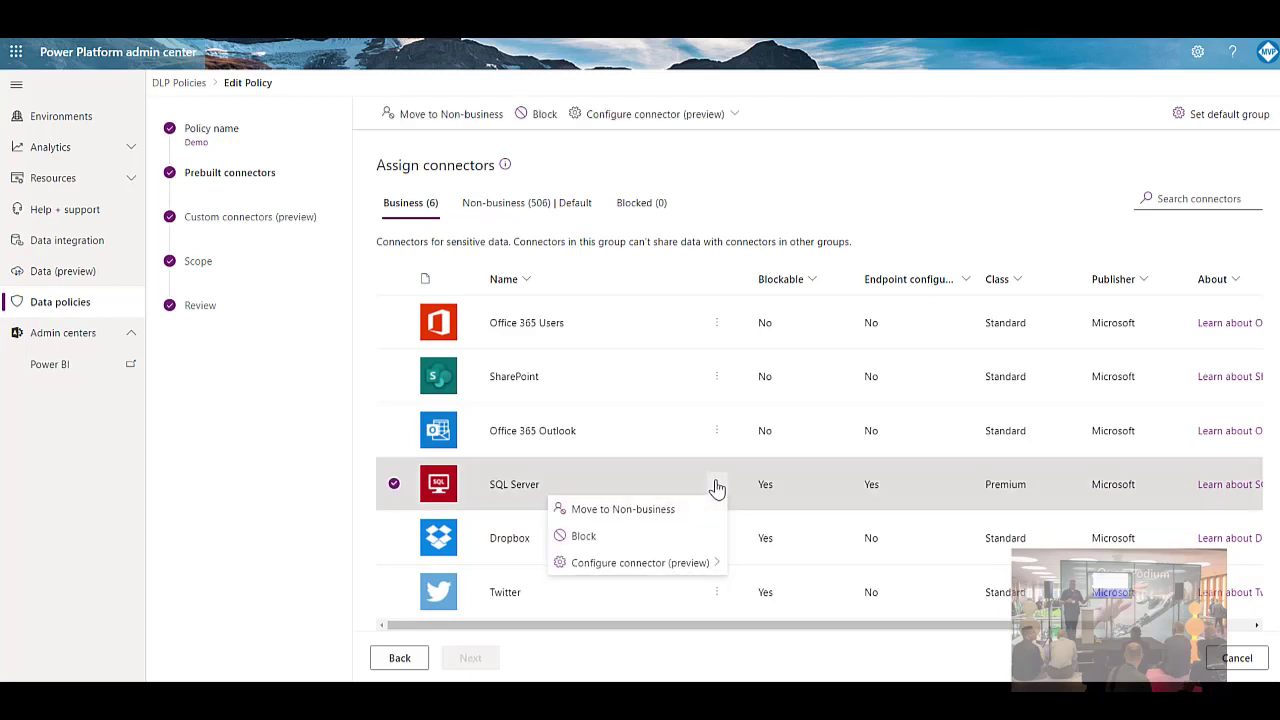
mouse_move(707, 565)
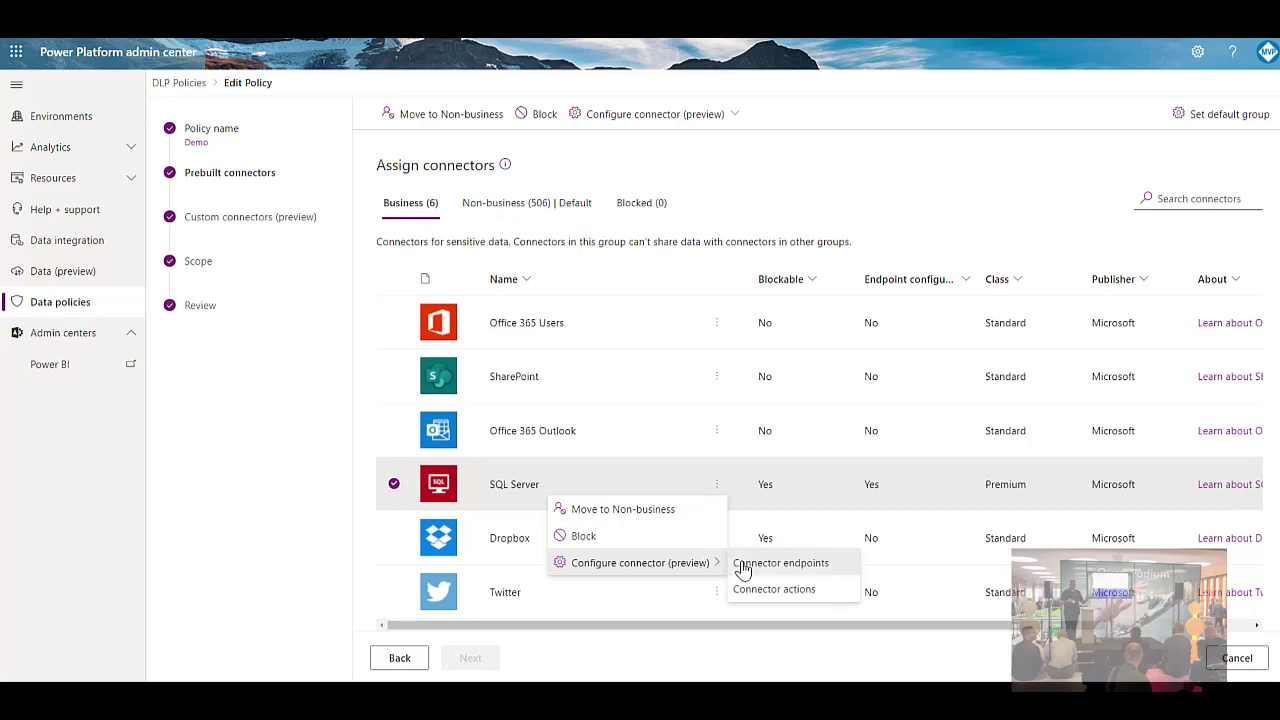
click(745, 563)
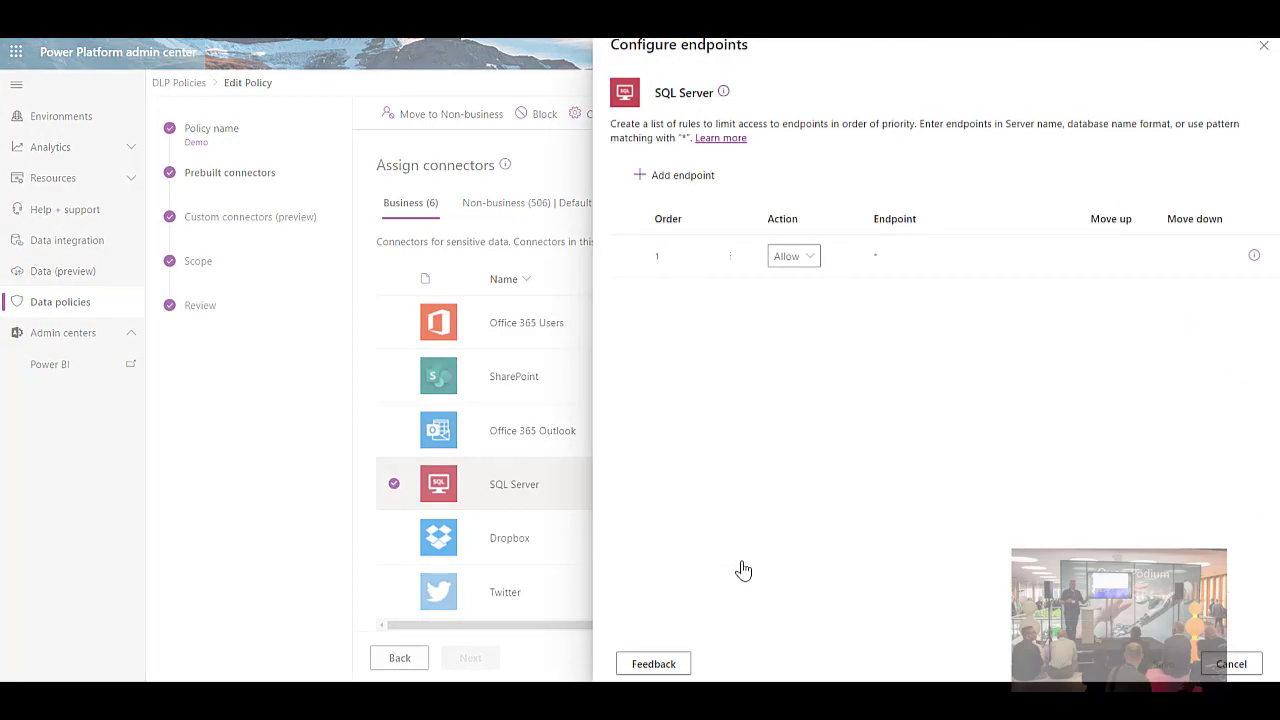
click(803, 256)
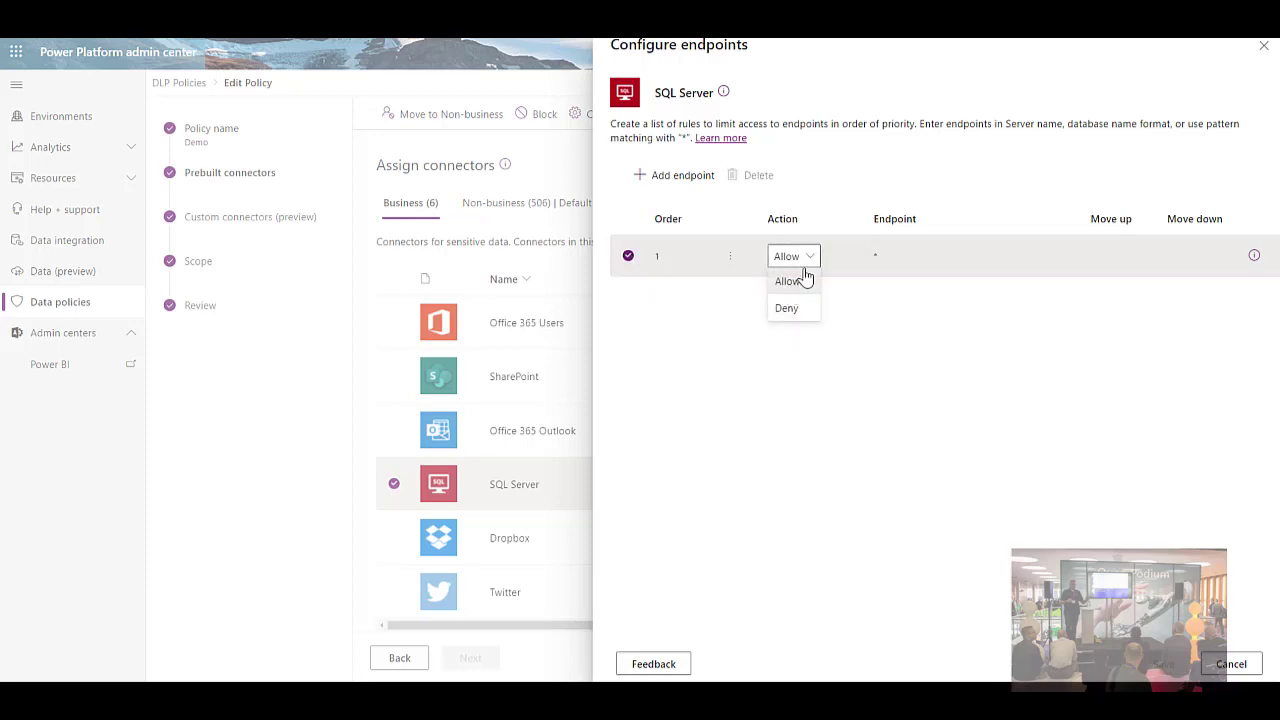
click(805, 280)
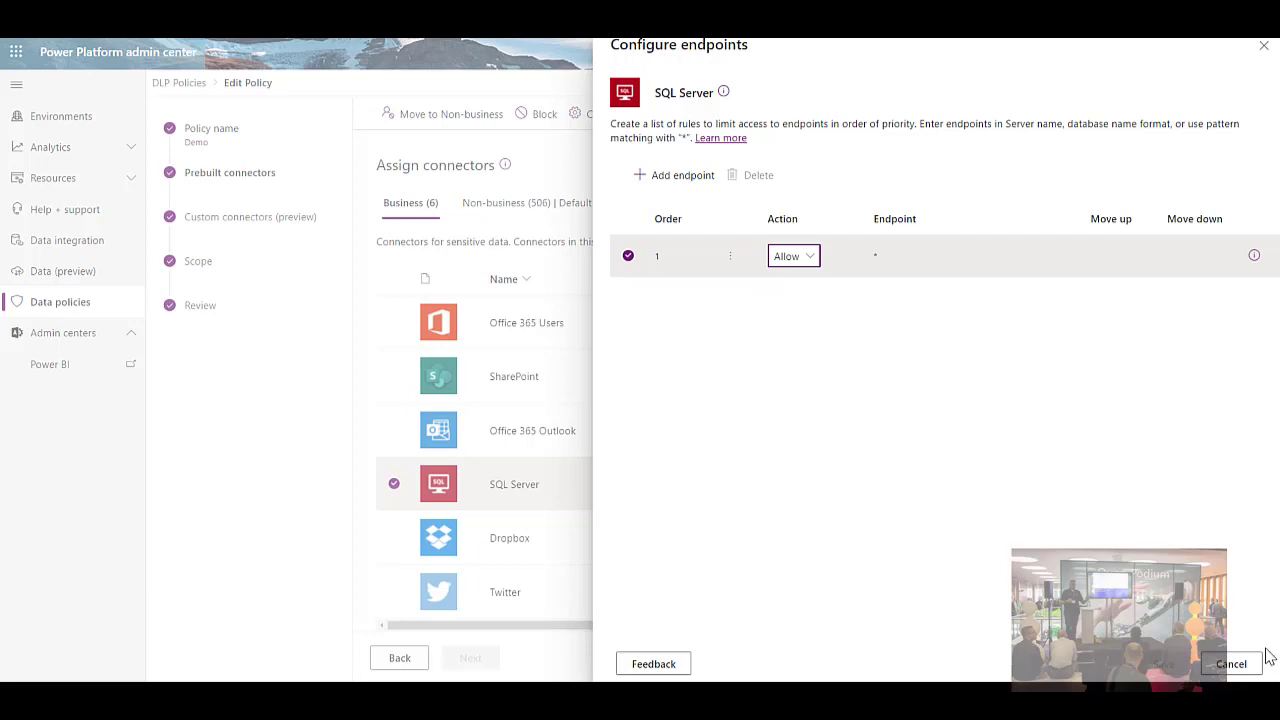
click(1218, 668)
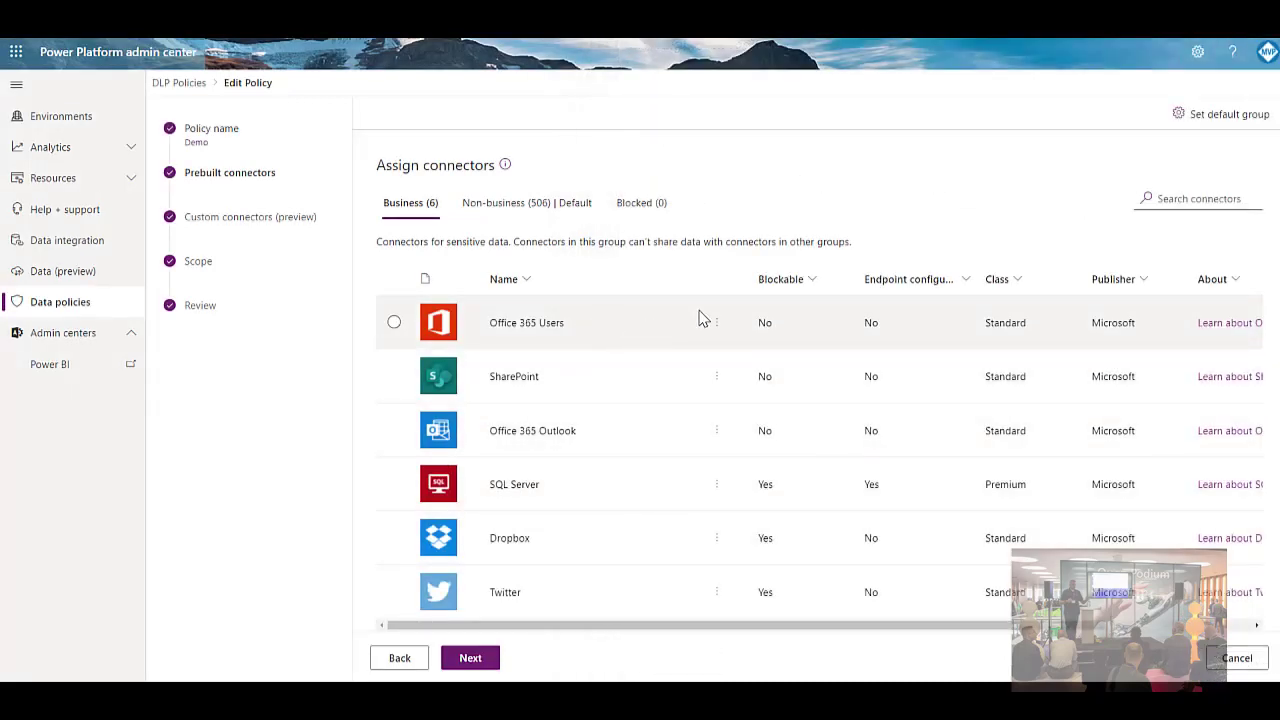
Check which management options are offered for the Office 365 Users and SharePoint connectors, and clear the selection.
click(717, 328)
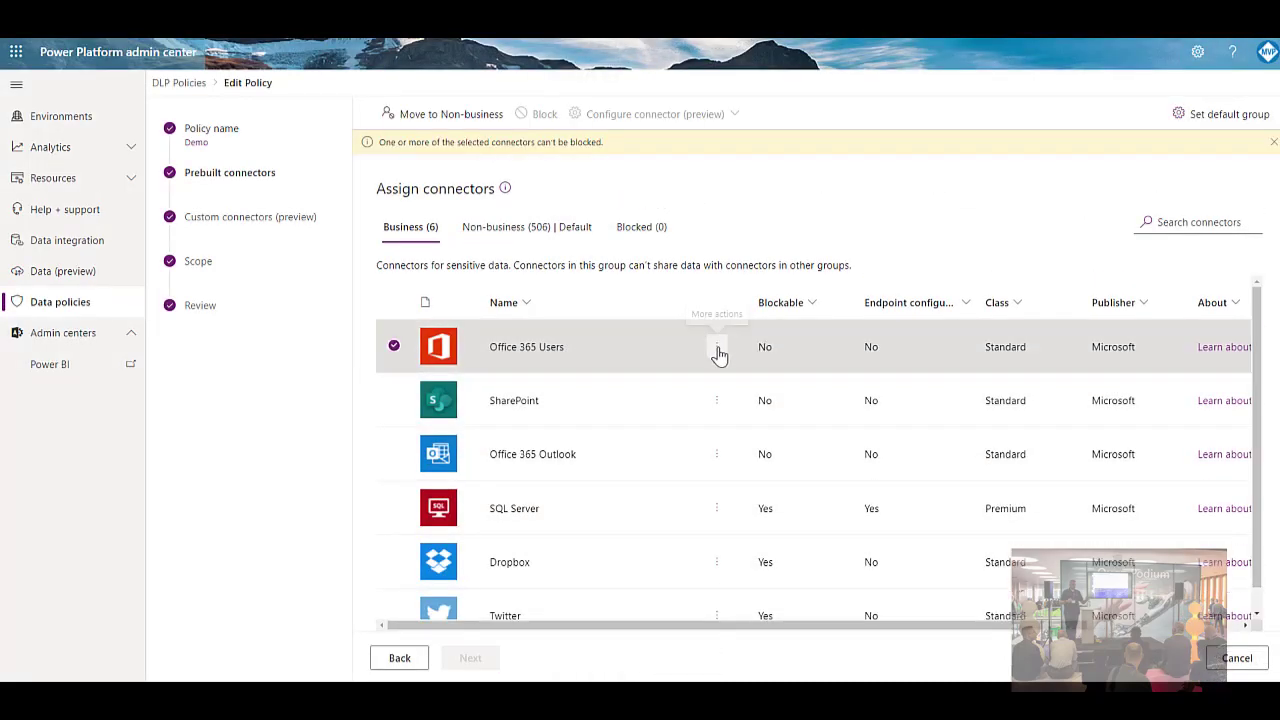
click(717, 350)
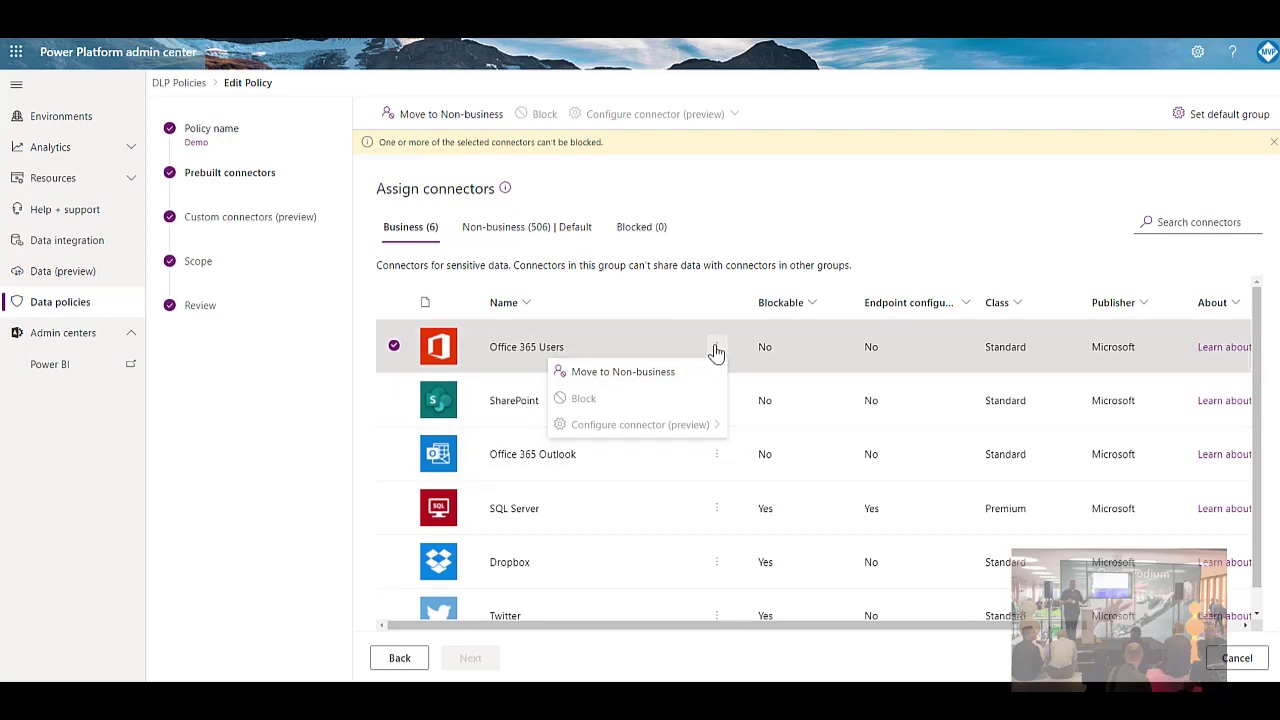
click(716, 352)
click(714, 402)
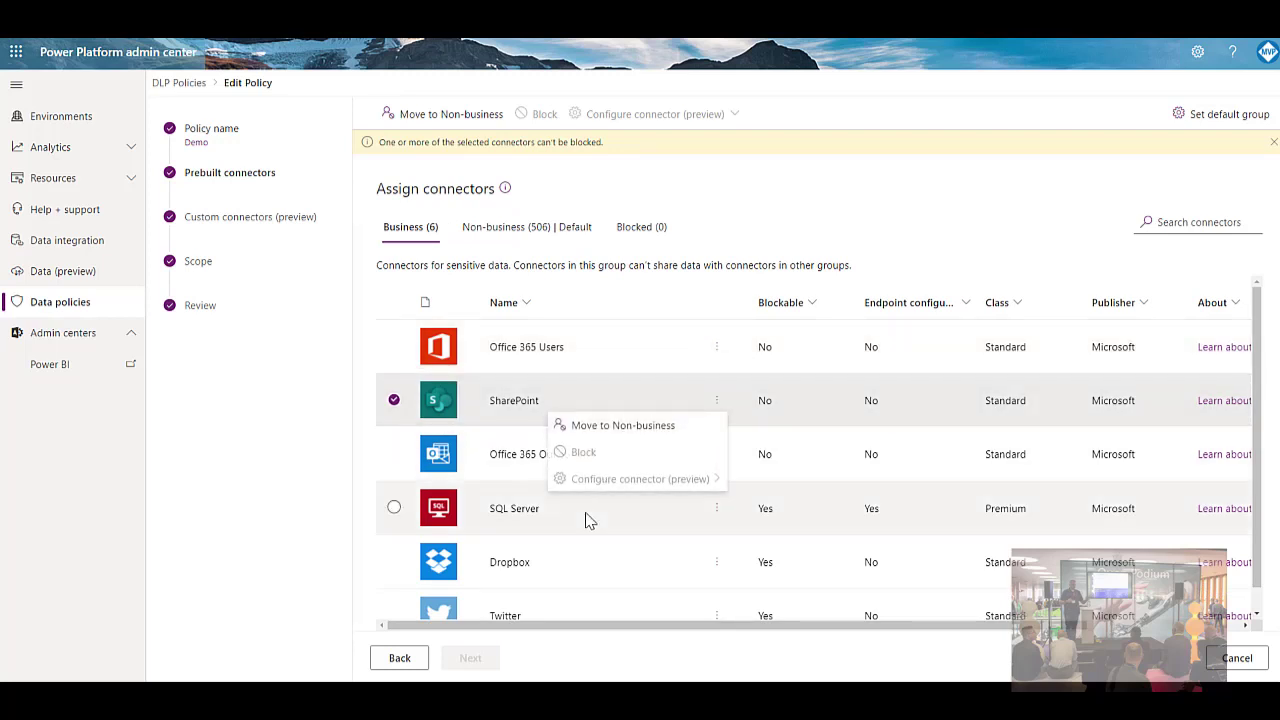
click(716, 401)
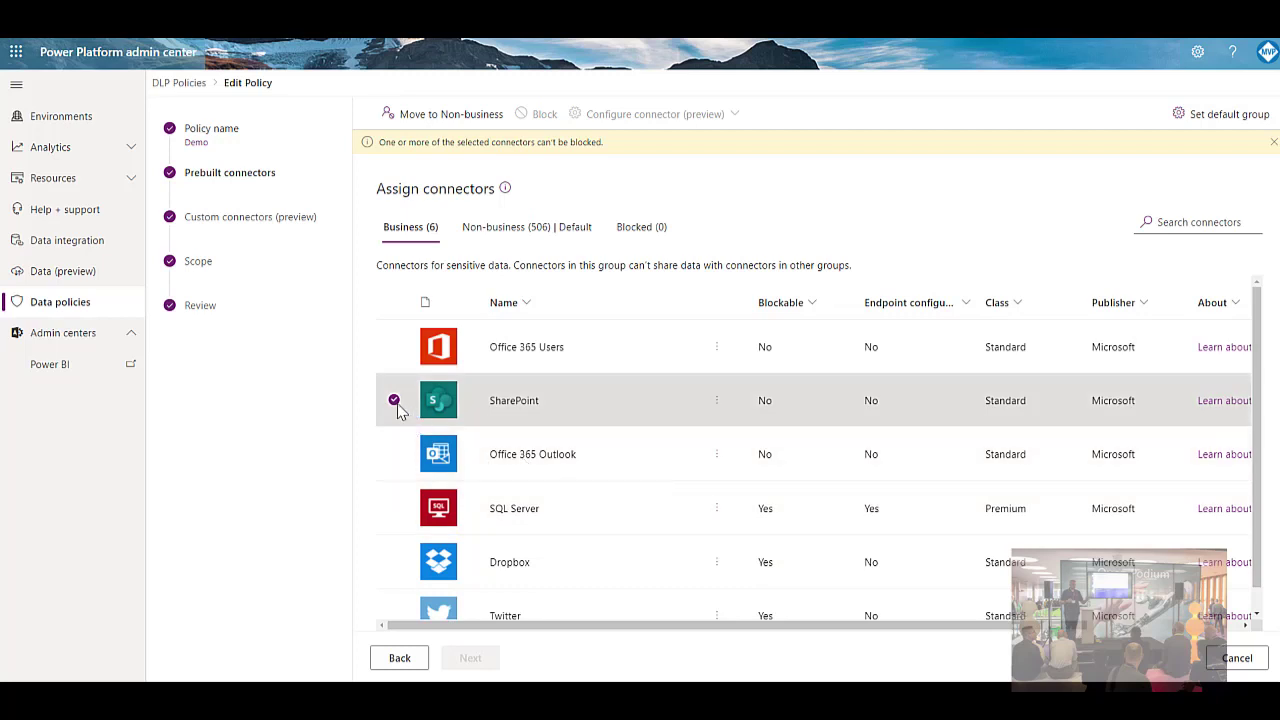
click(394, 401)
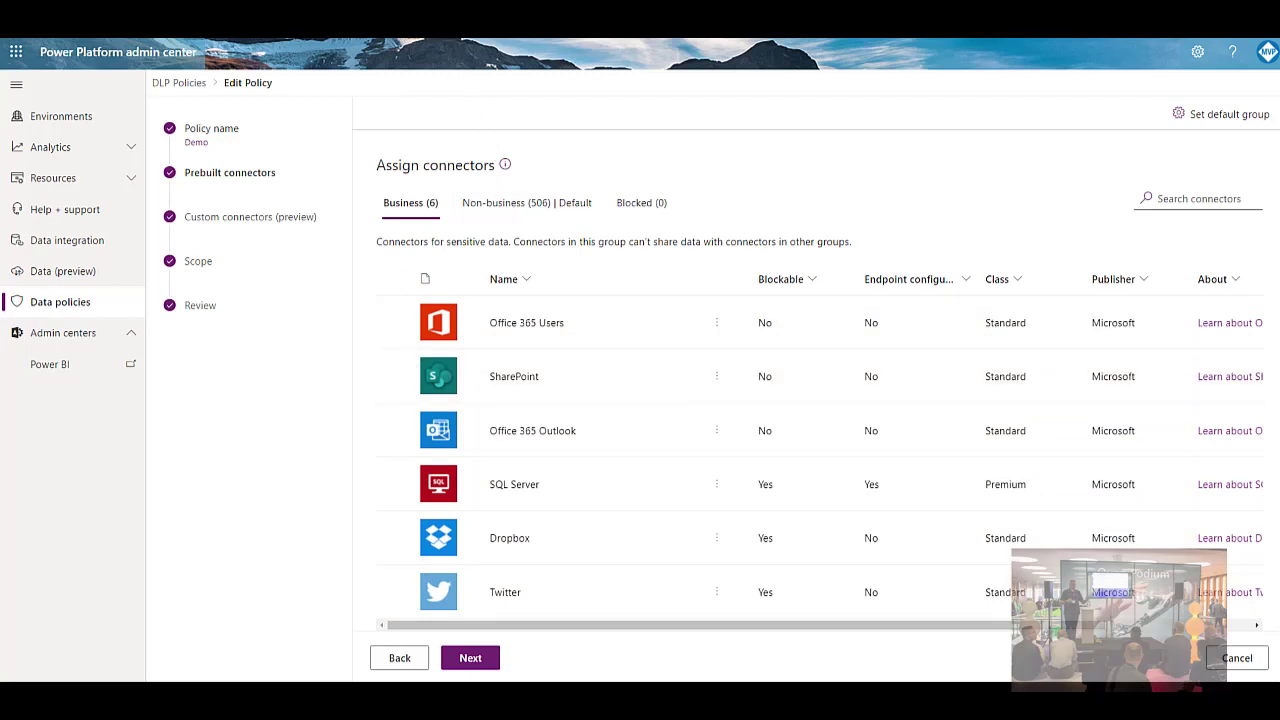
Switch to the Microsoft Docs article on cross-tenant restrictions and read its one-way and two-way tenant isolation sections.
key(ctrl+Tab)
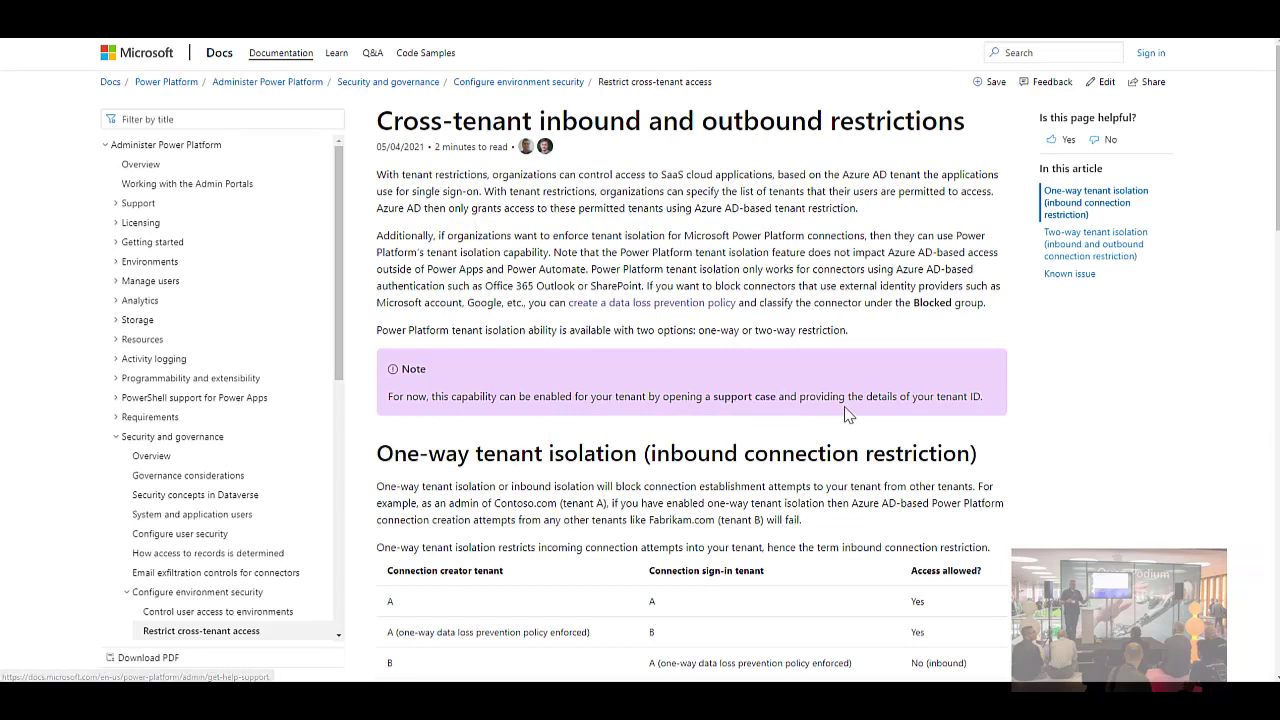
scroll(845, 413, down, 2)
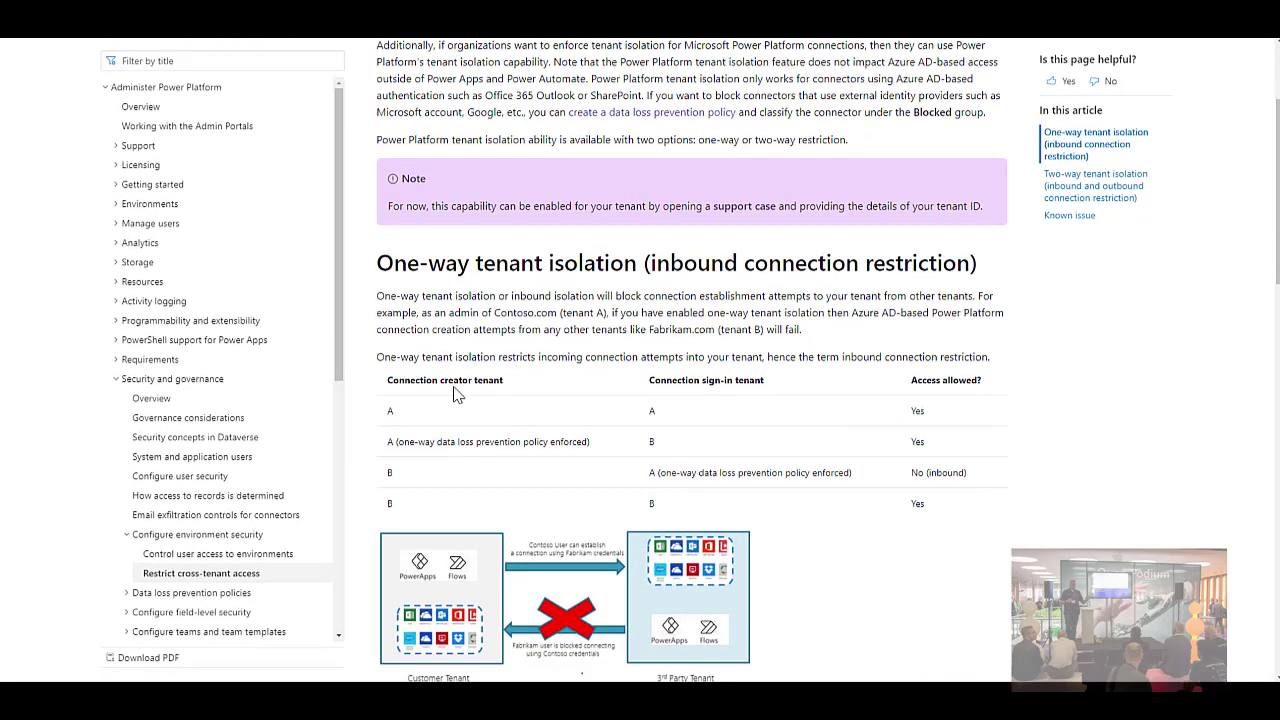
scroll(480, 372, down, 5)
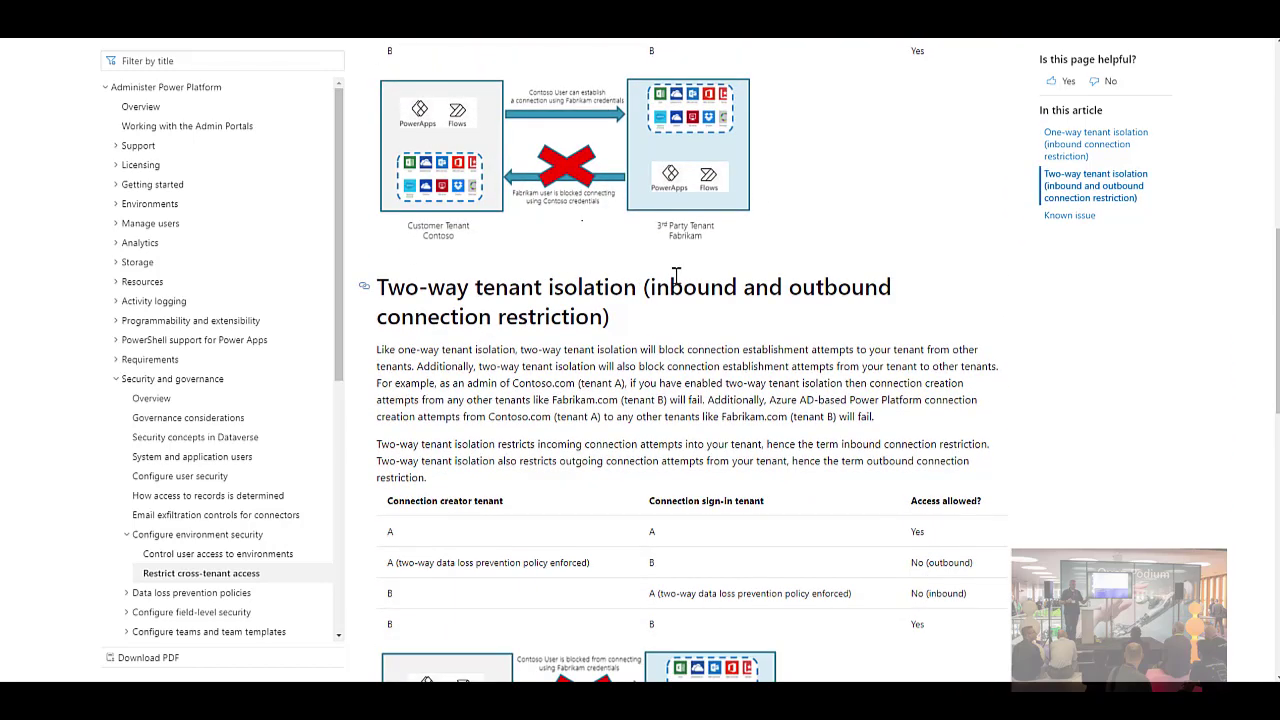
scroll(676, 275, up, 6)
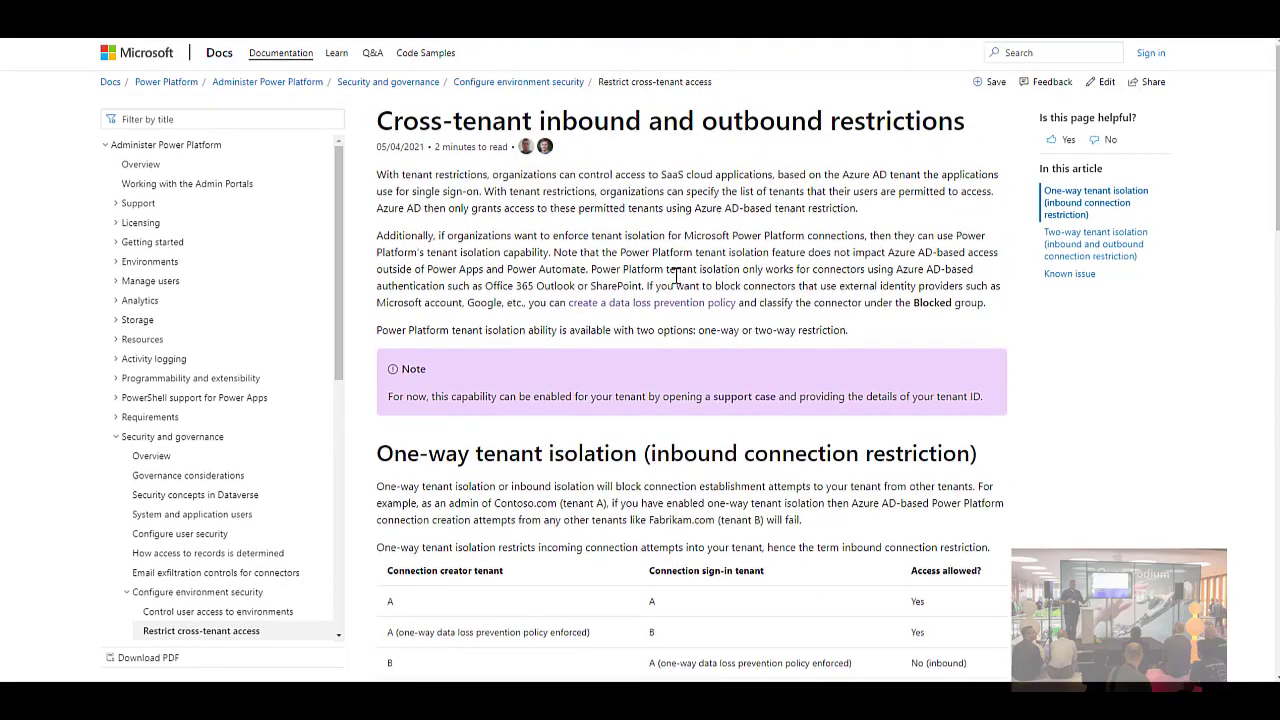